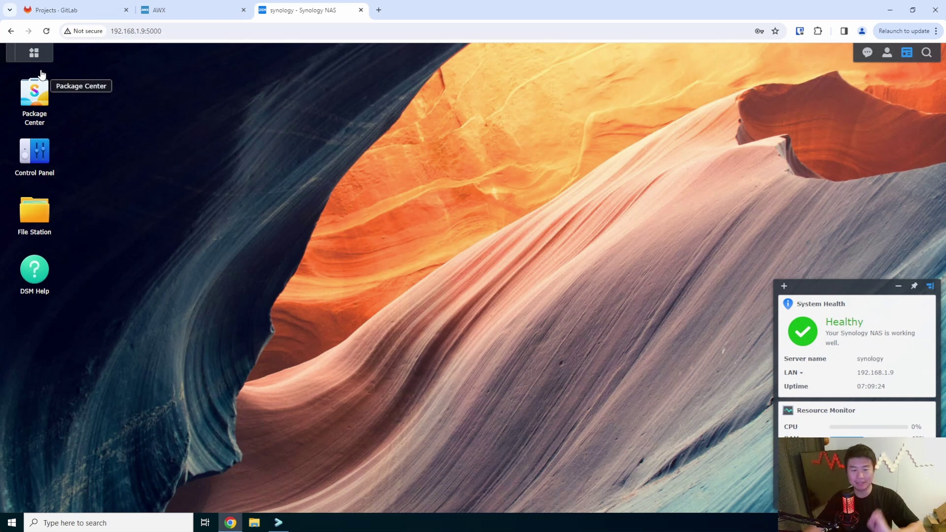
Step: Open the DSM main menu to show installed apps such as SAN Manager
{"action": "left_click", "coordinate": [37, 55]}
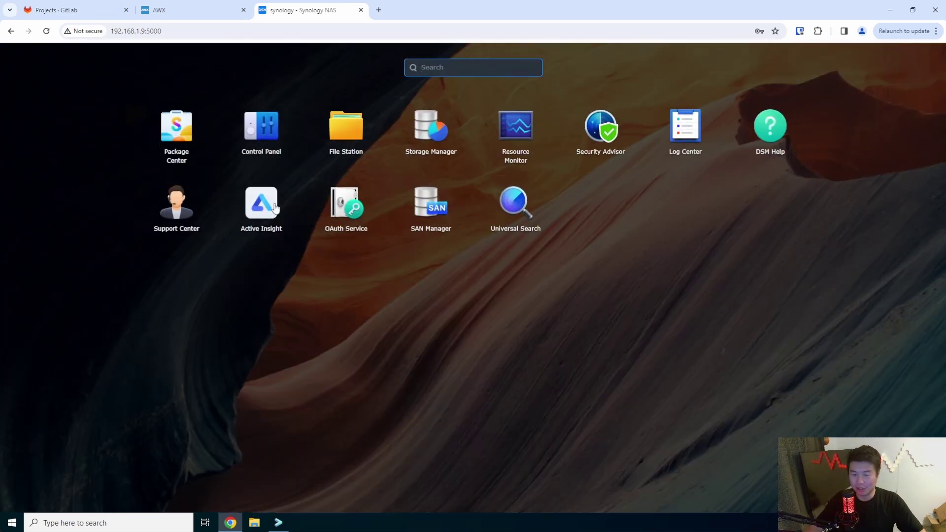
Step: Launch SAN Manager, dismiss the Storage Console suggestion and start creating a new LUN
{"action": "left_click", "coordinate": [435, 207]}
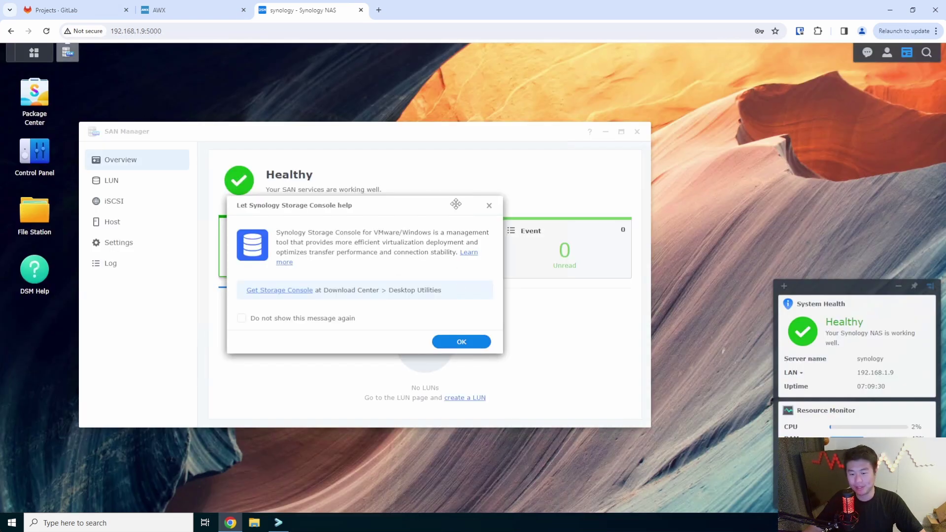
{"action": "left_click", "coordinate": [488, 207]}
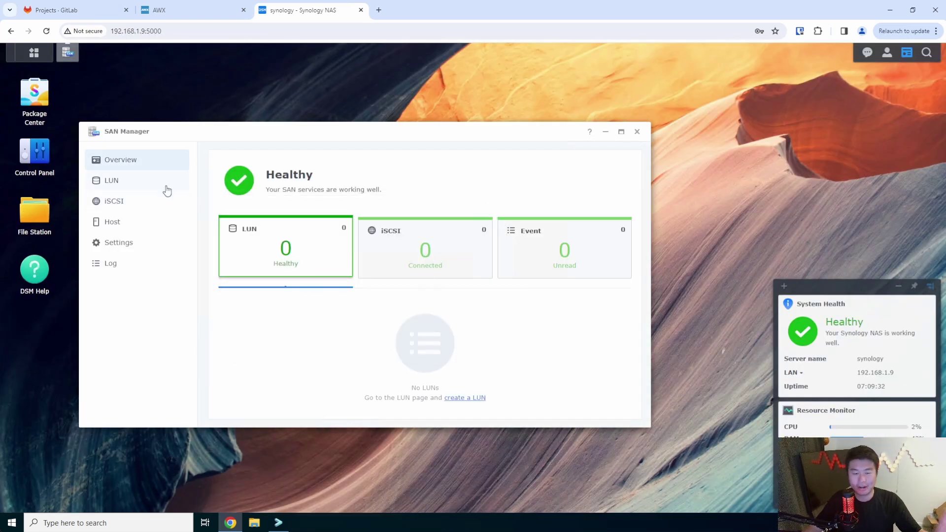
{"action": "left_click", "coordinate": [149, 188]}
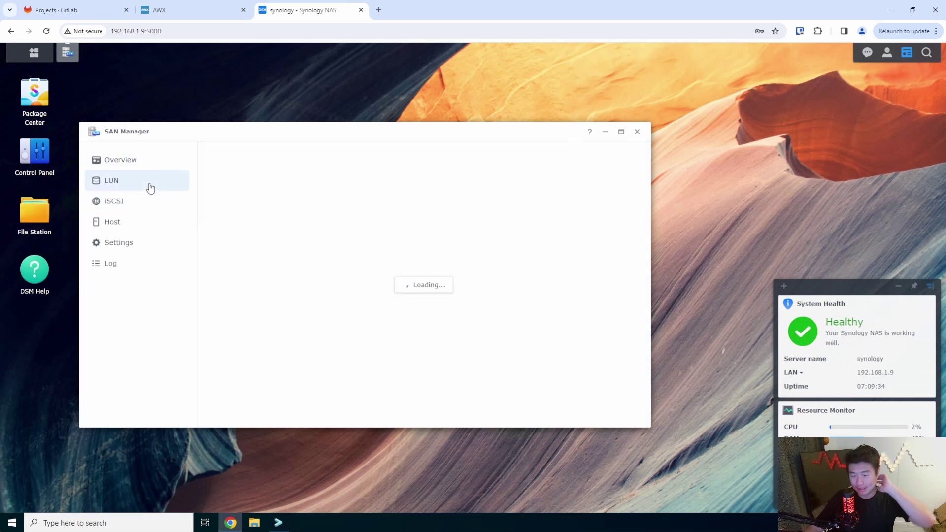
{"action": "left_click", "coordinate": [432, 329]}
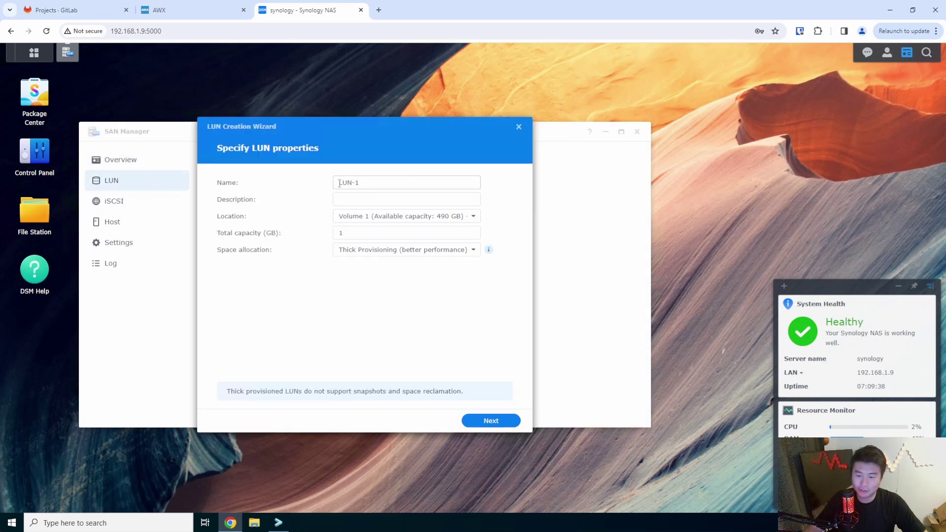
Step: Keep the LUN name LUN-1 and its location on Volume 1
{"action": "left_click", "coordinate": [397, 187]}
{"action": "double_click", "coordinate": [396, 186]}
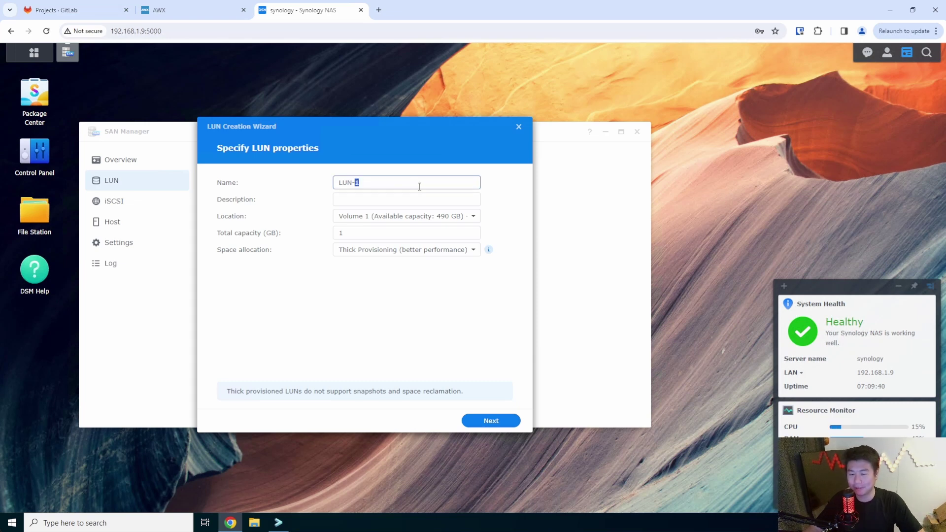
{"action": "left_click", "coordinate": [393, 215]}
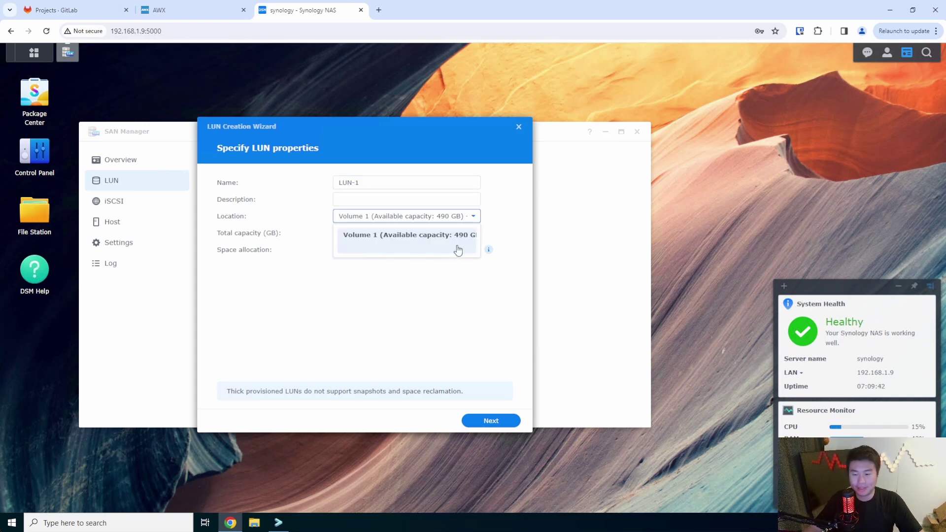
{"action": "left_click", "coordinate": [424, 245]}
{"action": "left_click", "coordinate": [373, 222]}
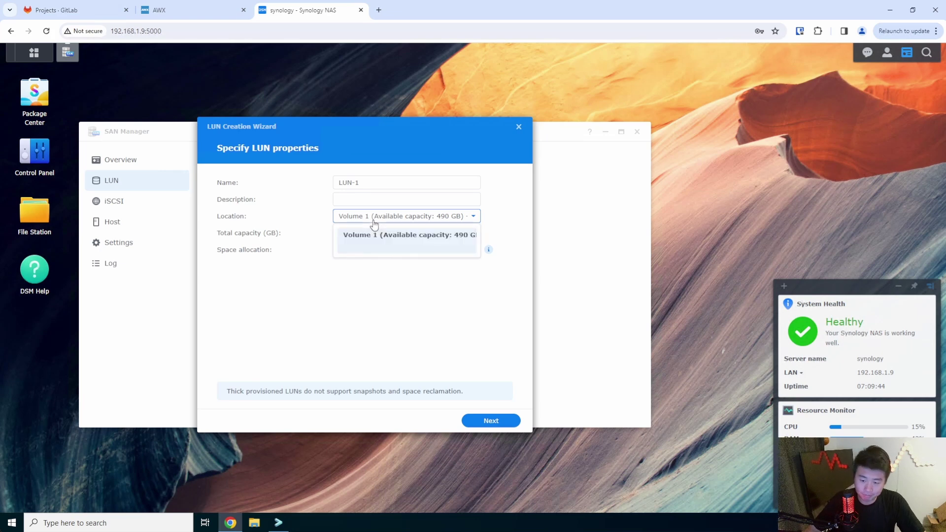
{"action": "left_click", "coordinate": [384, 234]}
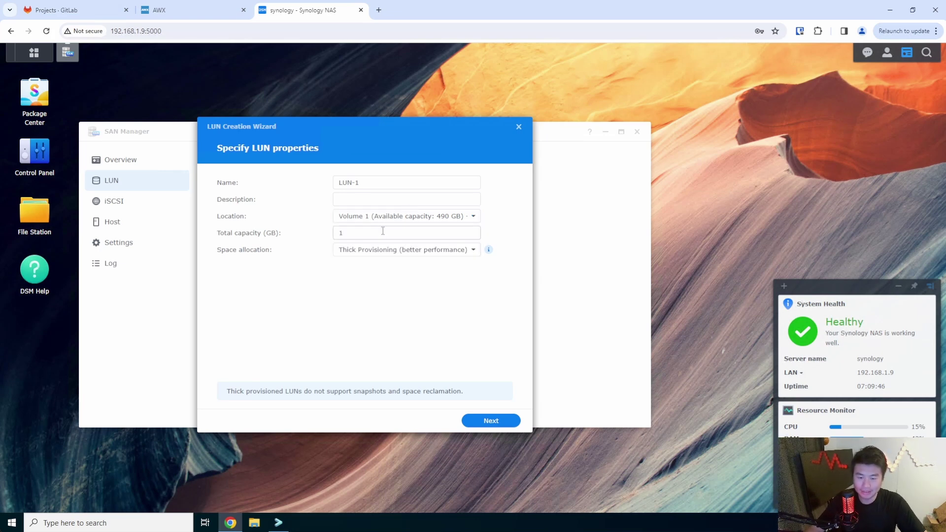
Step: Set the LUN capacity to 50 GB with Thick Provisioning and continue
{"action": "left_click", "coordinate": [383, 232]}
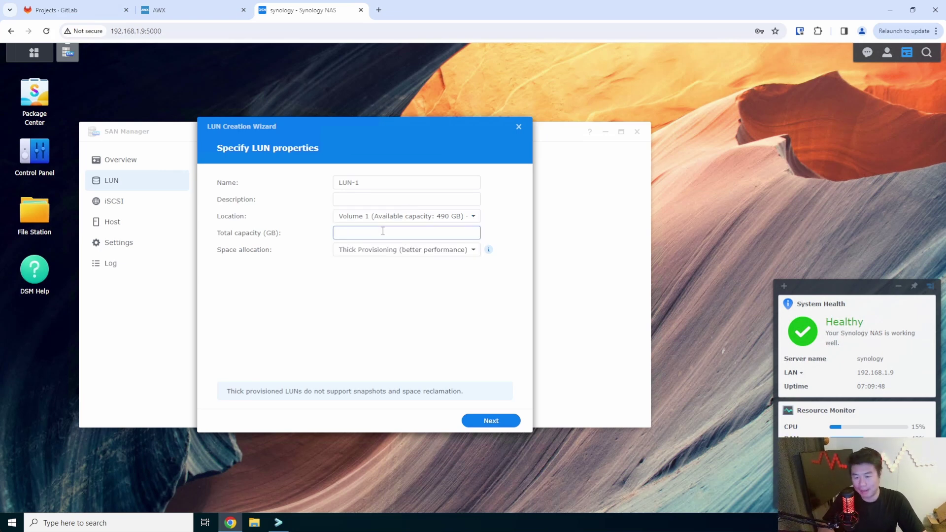
{"action": "type", "text": "50"}
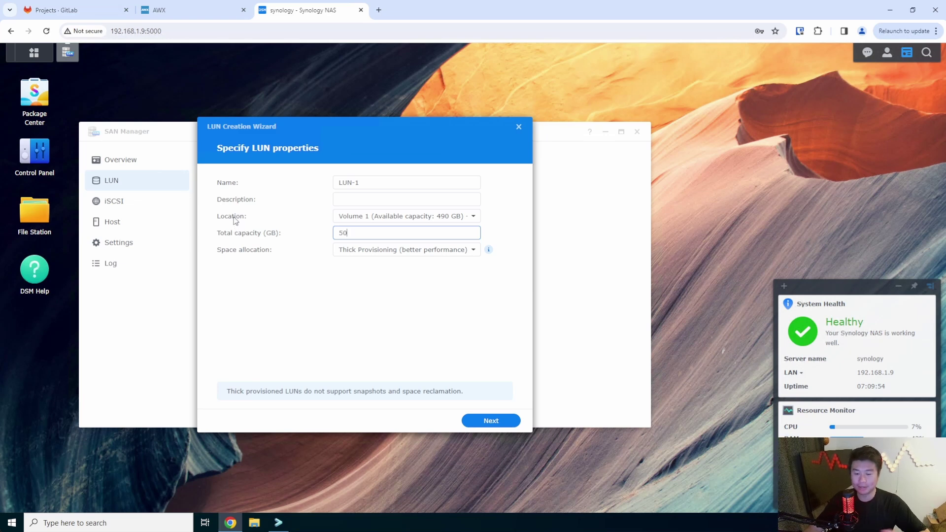
{"action": "left_click", "coordinate": [467, 252]}
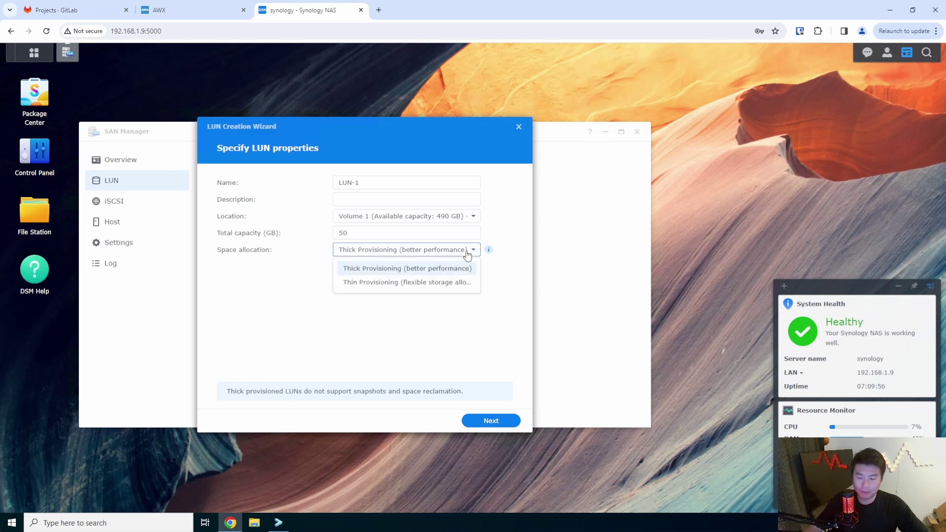
{"action": "left_click", "coordinate": [407, 270]}
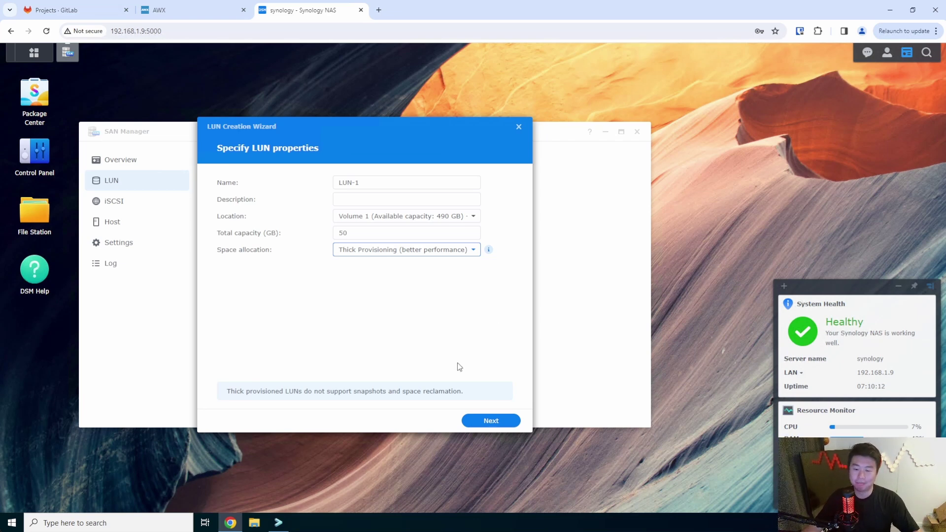
{"action": "left_click", "coordinate": [490, 420]}
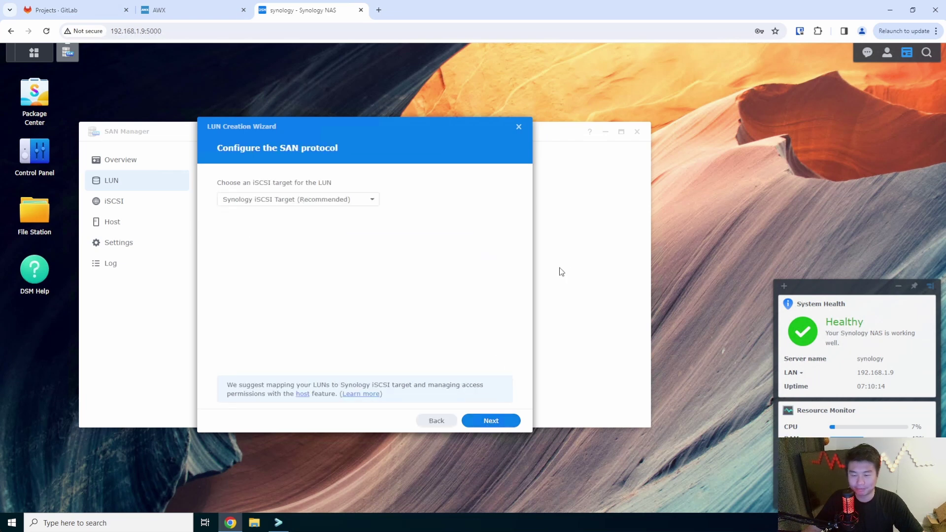
Step: Map the LUN to the existing Synology iSCSI Target and continue
{"action": "left_click", "coordinate": [315, 200]}
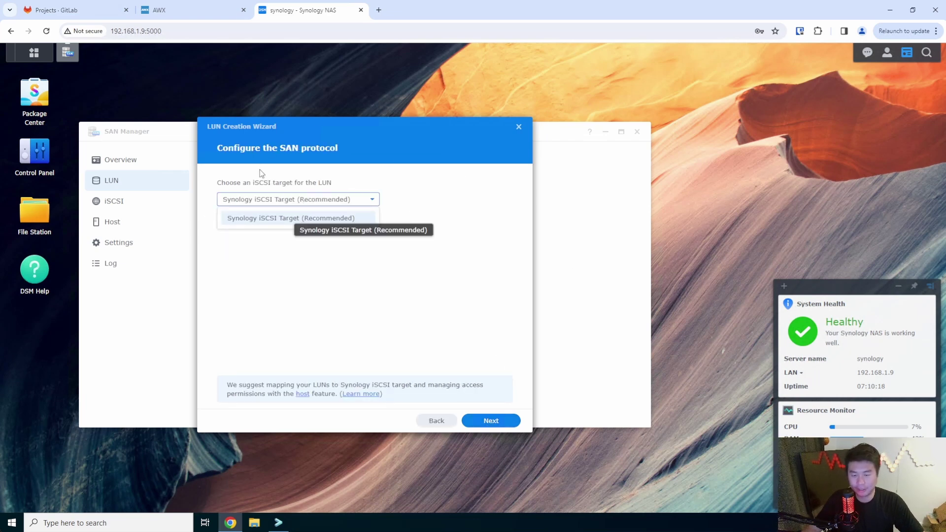
{"action": "left_click", "coordinate": [371, 170]}
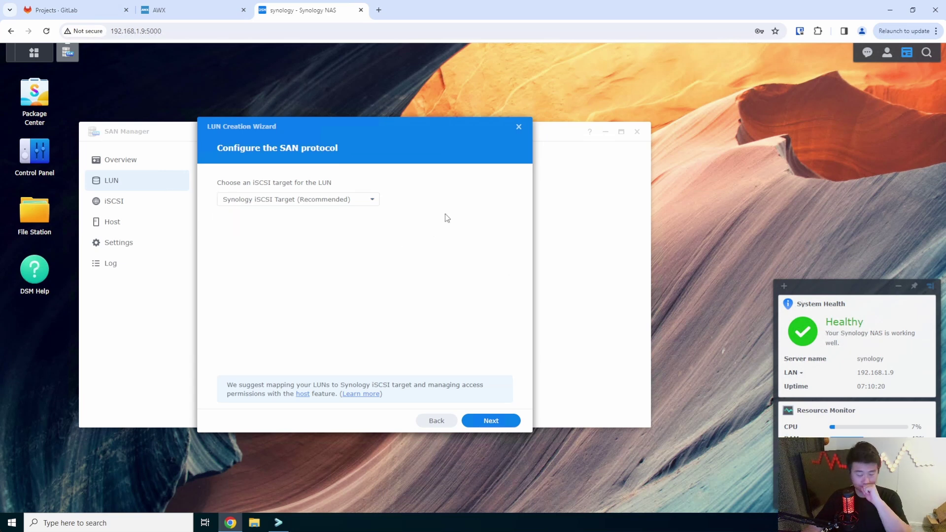
{"action": "left_click", "coordinate": [306, 200]}
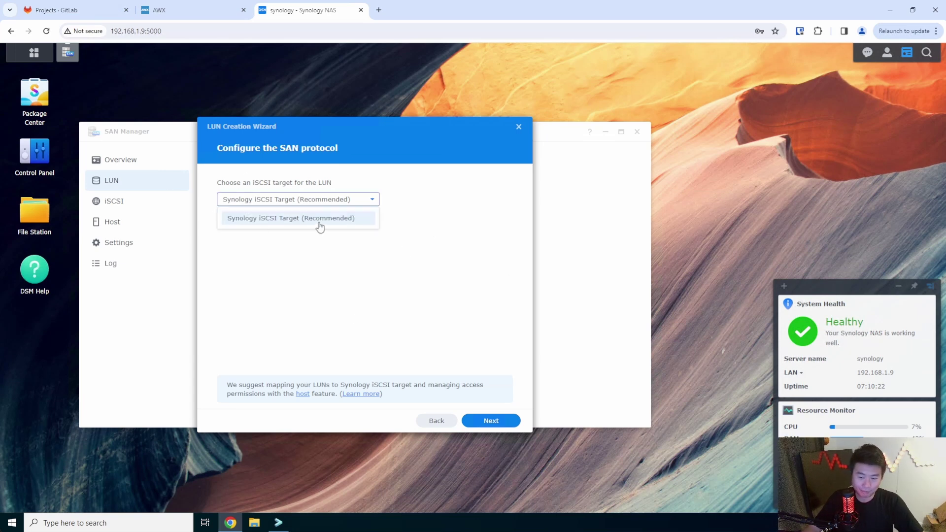
{"action": "left_click", "coordinate": [317, 220]}
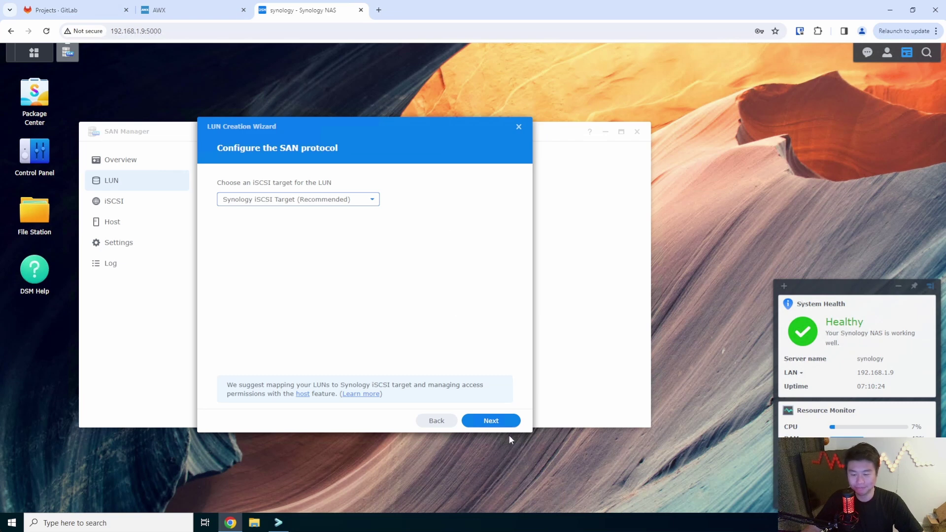
{"action": "left_click", "coordinate": [502, 420]}
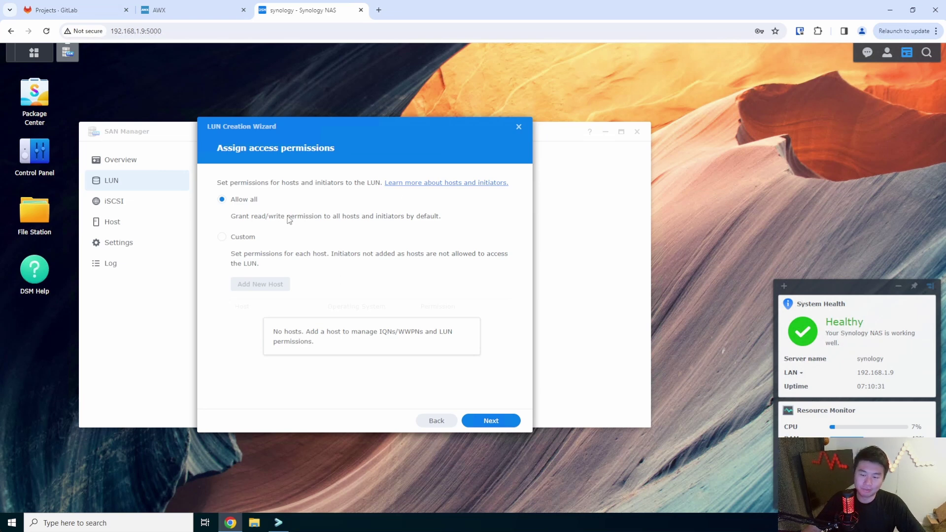
Step: Set permissions to Allow all for read/write after abandoning a custom host, and continue
{"action": "left_click", "coordinate": [240, 240]}
{"action": "left_click", "coordinate": [259, 285]}
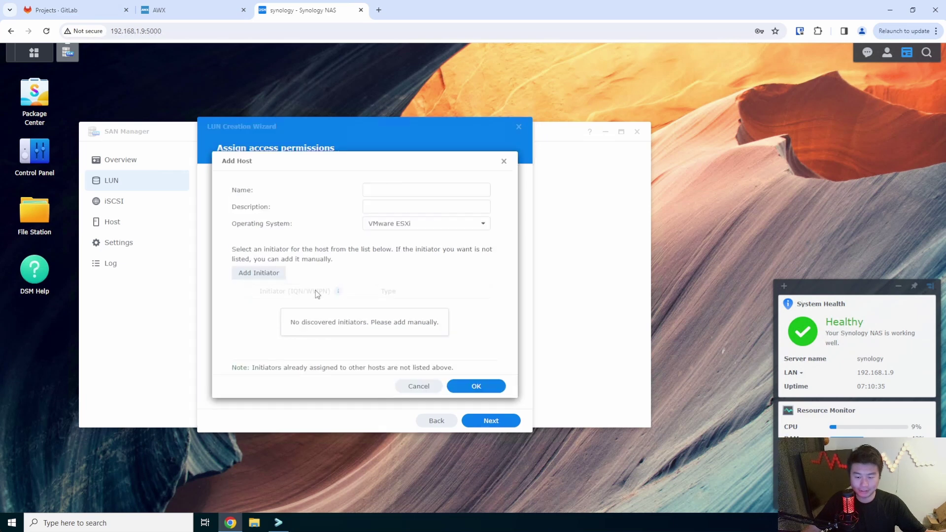
{"action": "left_click", "coordinate": [392, 225]}
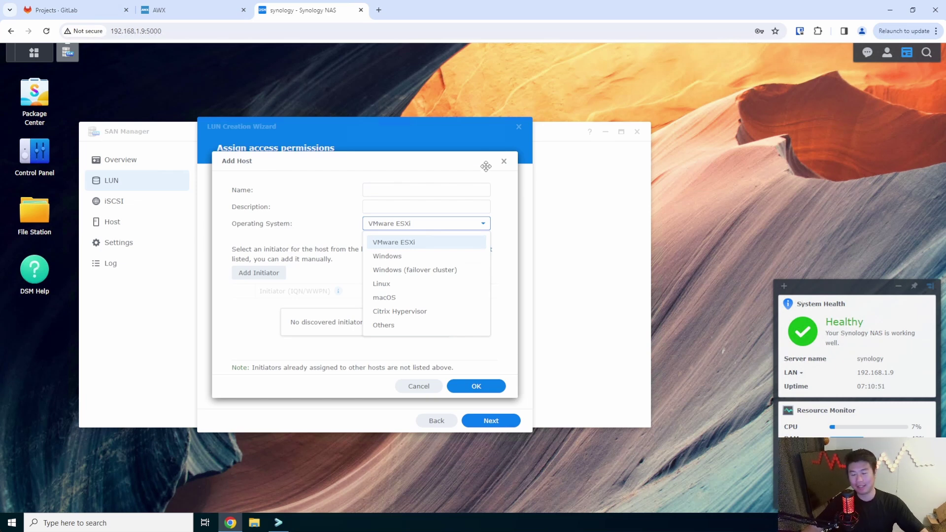
{"action": "left_click", "coordinate": [504, 161]}
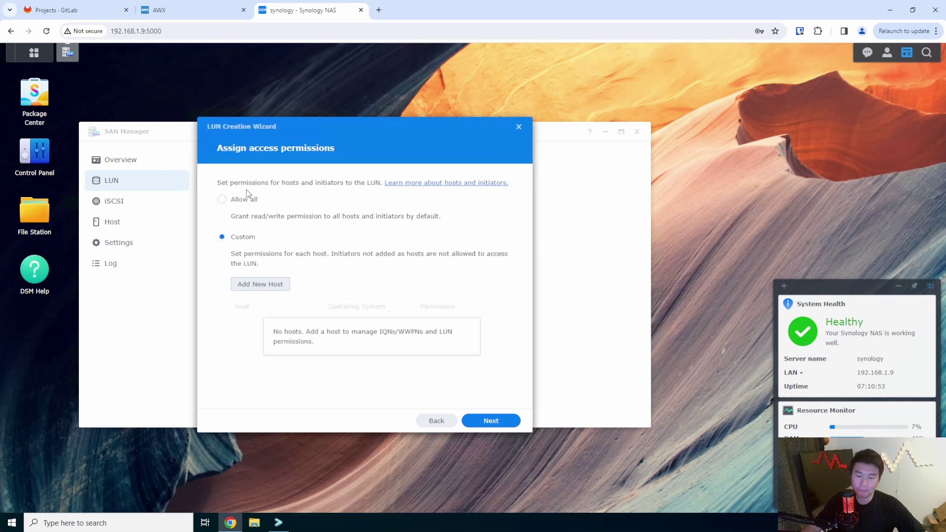
{"action": "left_click", "coordinate": [228, 200]}
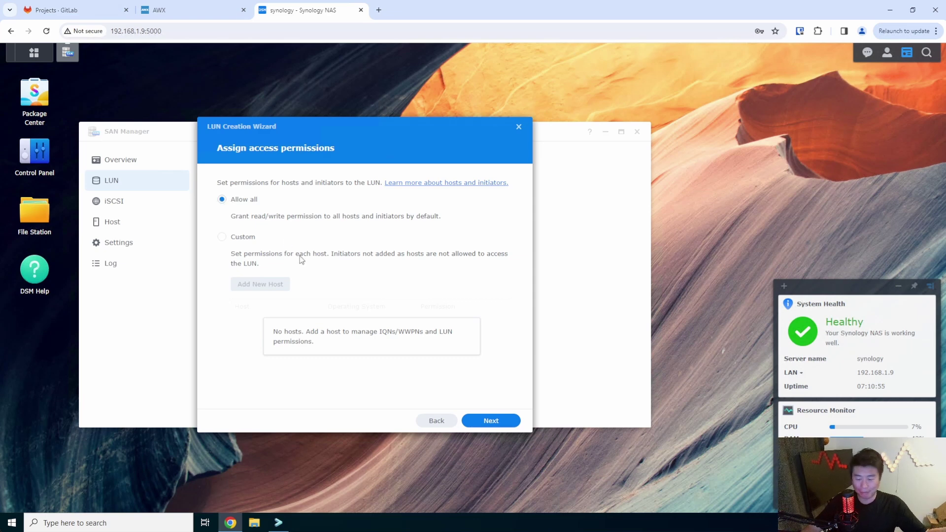
{"action": "left_click", "coordinate": [507, 422]}
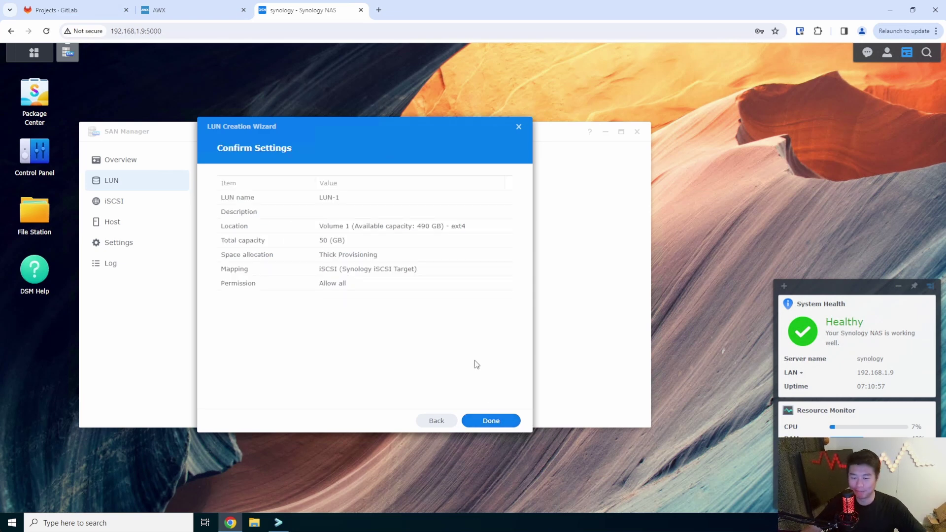
Step: Create LUN-1, verify its iSCSI target mapping, and switch to the nfs-client terminal
{"action": "left_click", "coordinate": [494, 425]}
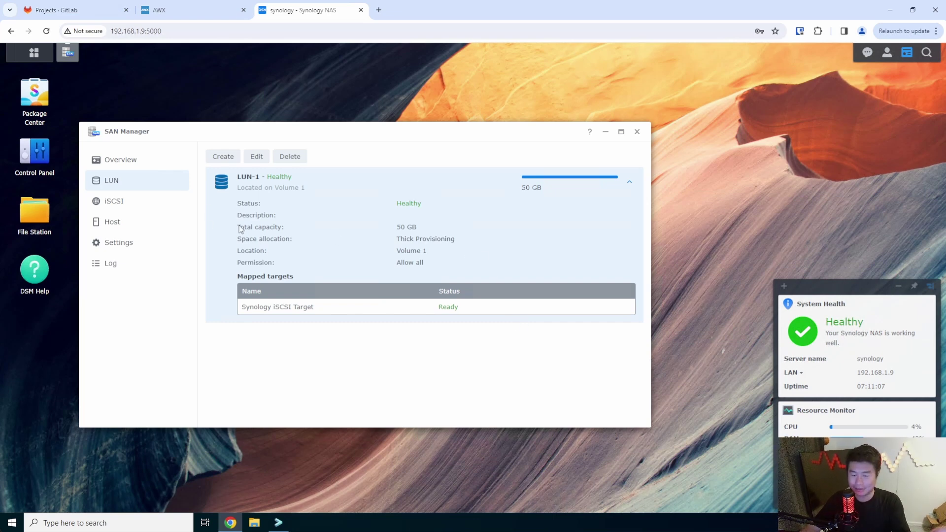
{"action": "left_click", "coordinate": [161, 210]}
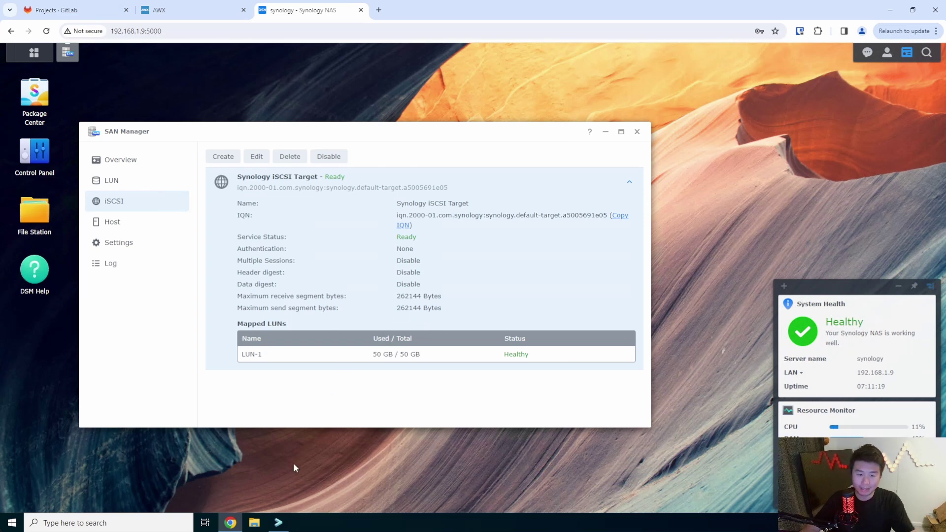
{"action": "left_click", "coordinate": [277, 523]}
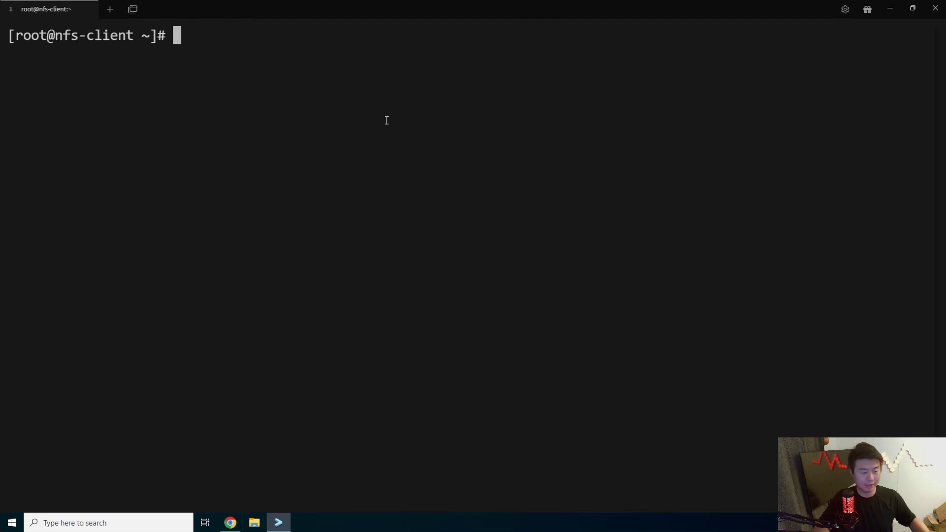
Step: Install iscsi-initiator-utils with yum, fixing the package-name typo, then clear the screen
{"action": "type", "text": "yum "}
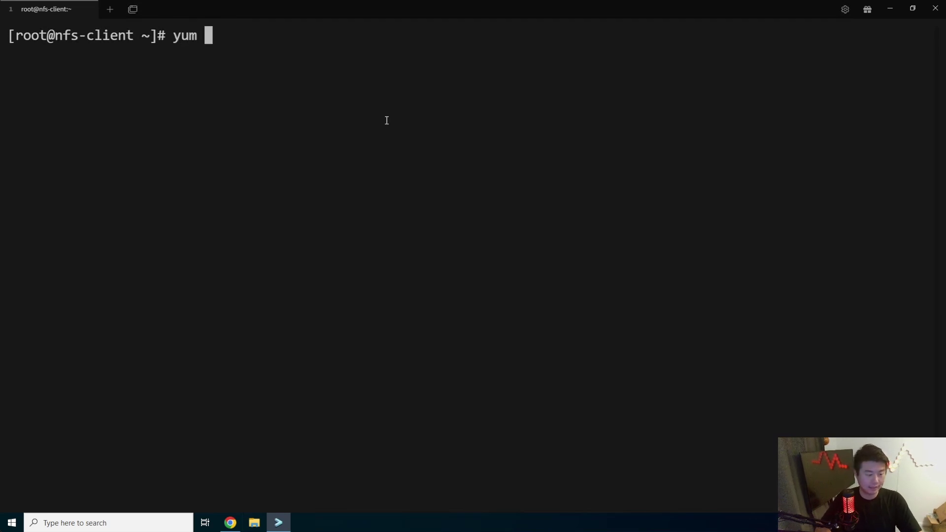
{"action": "type", "text": "-y insta"}
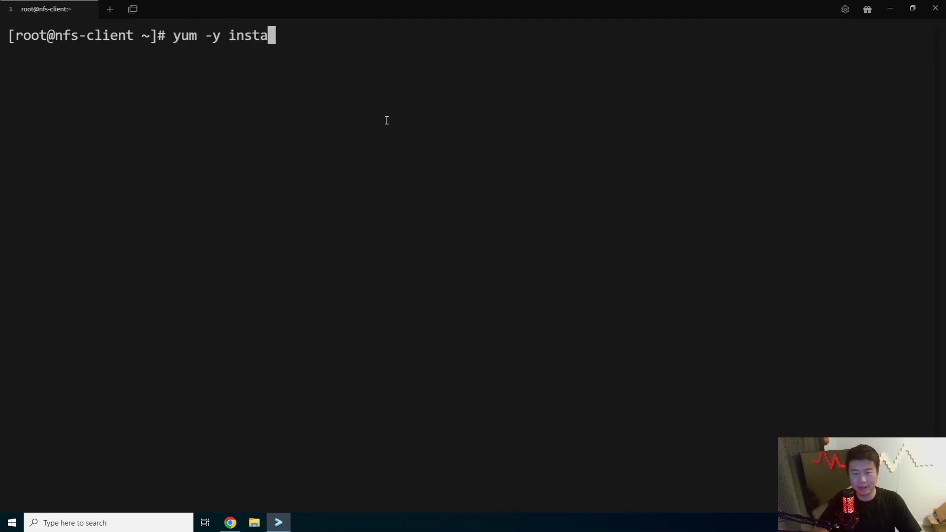
{"action": "type", "text": "ll iscs"}
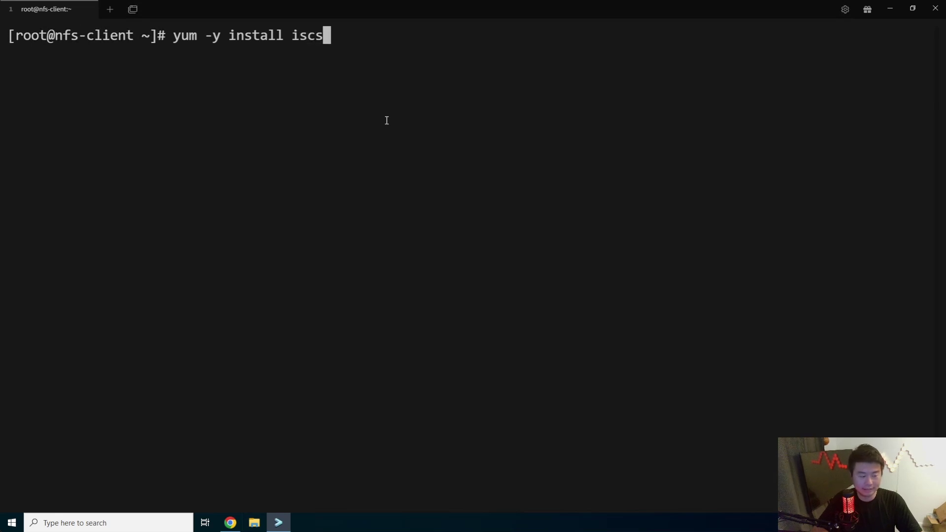
{"action": "type", "text": "i-initator"}
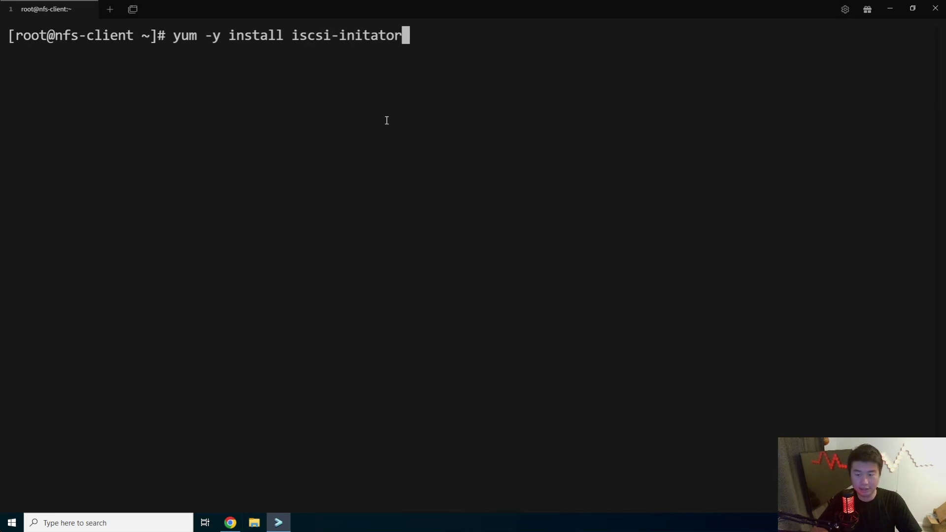
{"action": "type", "text": "-utils"}
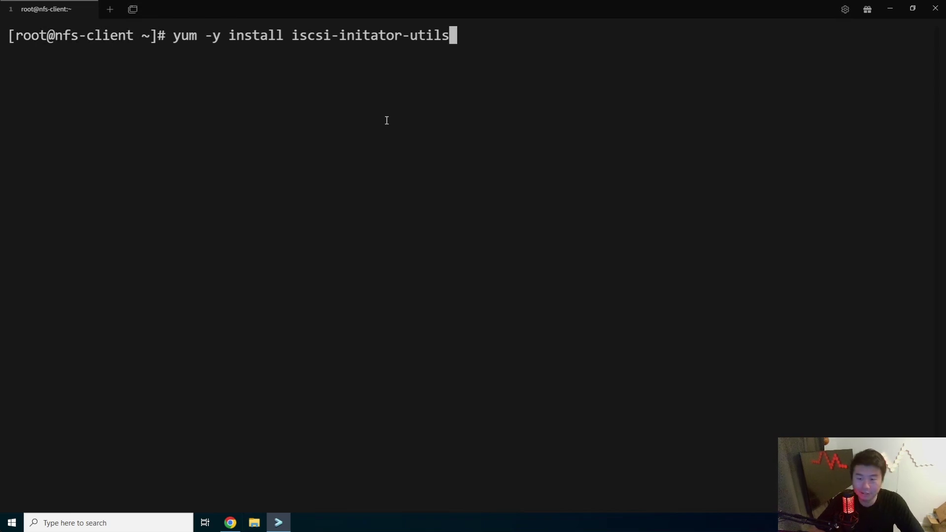
{"action": "key", "text": "Return"}
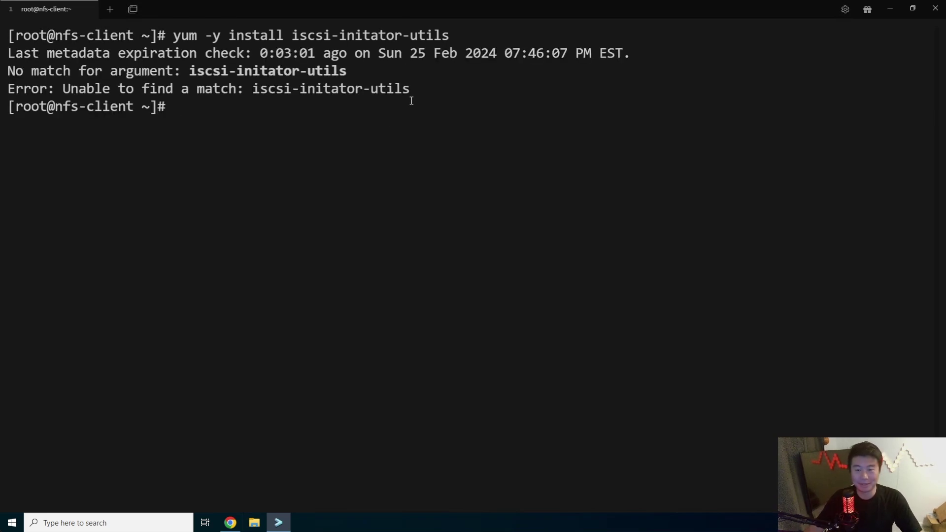
{"action": "double_click", "coordinate": [307, 70]}
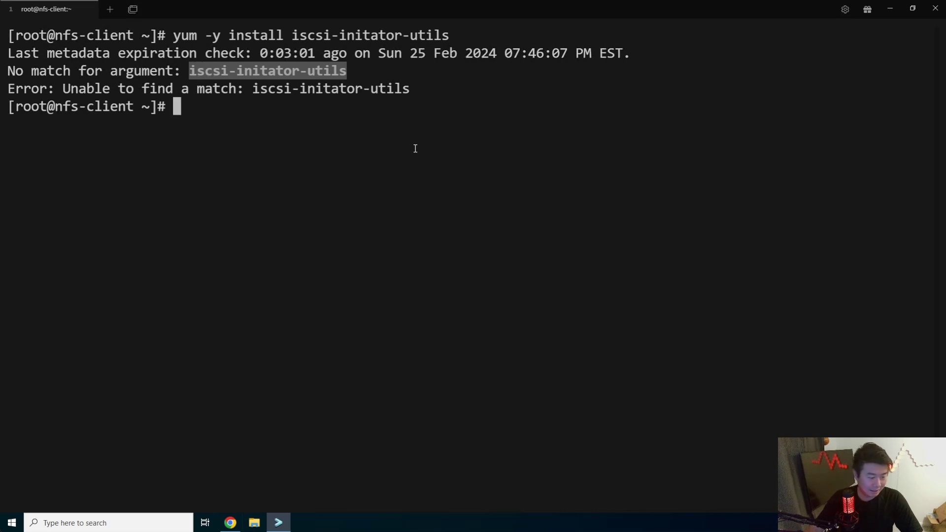
{"action": "key", "text": "Up"}
{"action": "key", "text": "Left"}
{"action": "key", "text": "Left"}
{"action": "key", "text": "Left"}
{"action": "key", "text": "Left"}
{"action": "key", "text": "Left"}
{"action": "key", "text": "Left"}
{"action": "key", "text": "Left"}
{"action": "key", "text": "Left"}
{"action": "key", "text": "Left"}
{"action": "key", "text": "Left"}
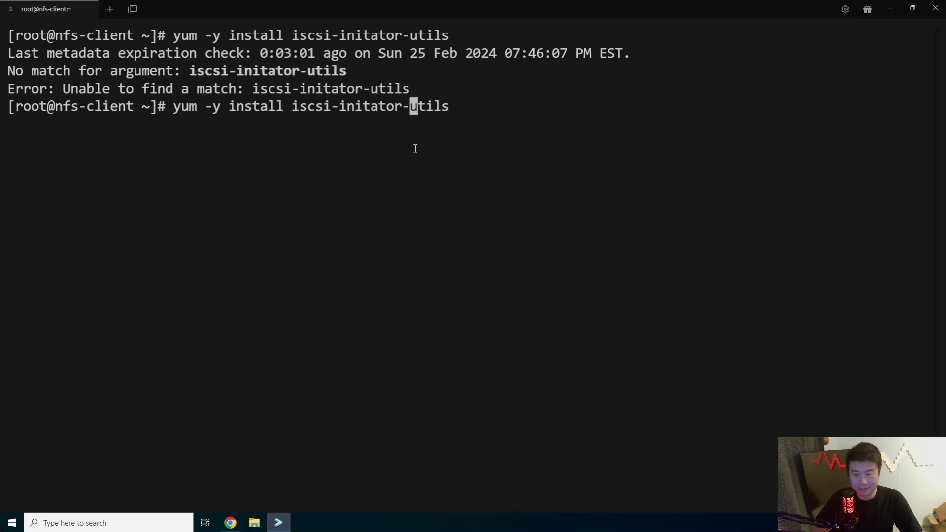
{"action": "type", "text": "i"}
{"action": "key", "text": "Return"}
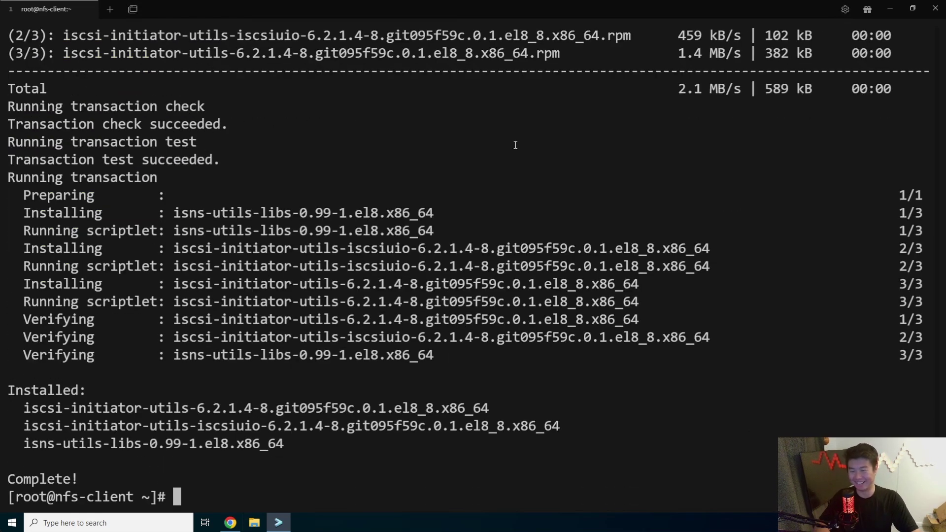
{"action": "key", "text": "ctrl+l"}
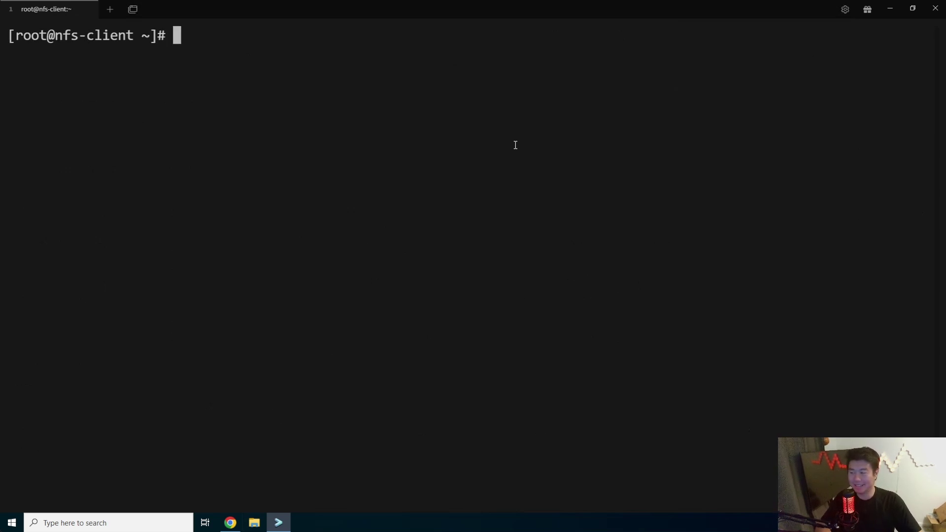
{"action": "type", "text": "isciadm"}
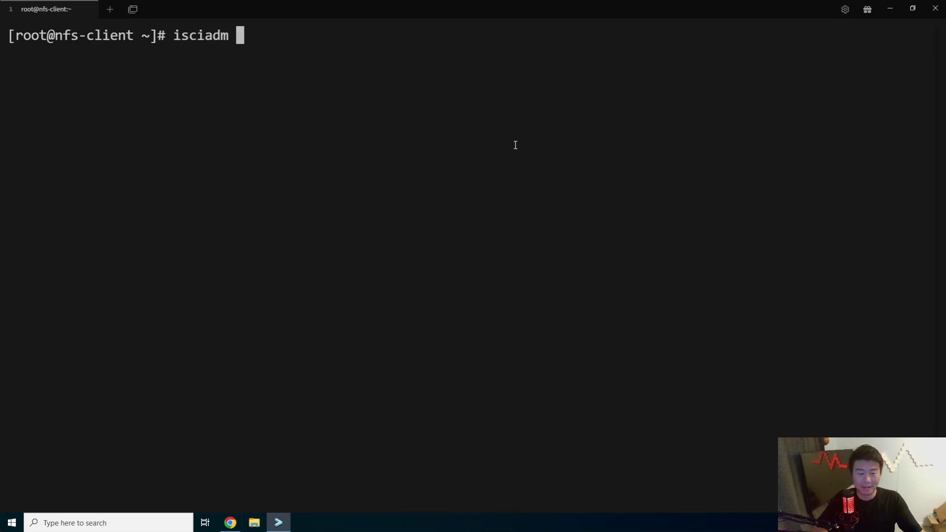
{"action": "type", "text": " -m"}
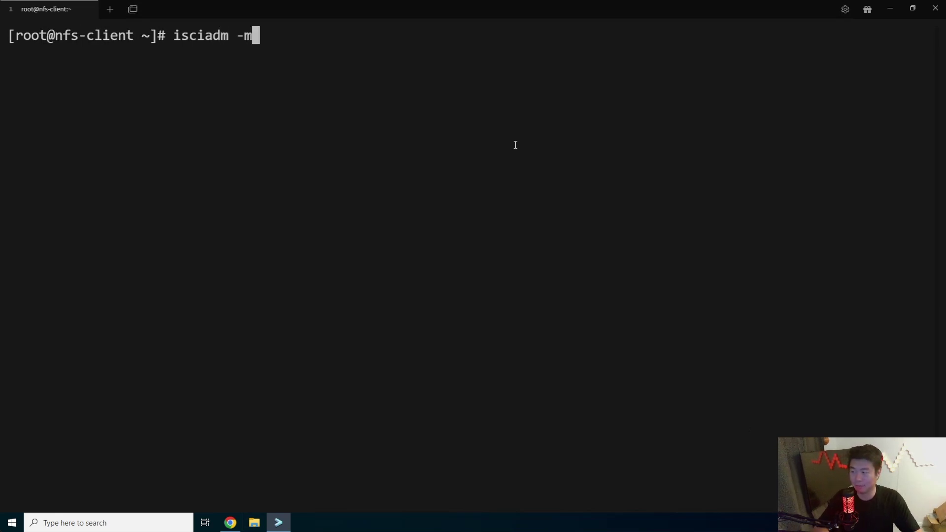
{"action": "type", "text": " discovery -t "}
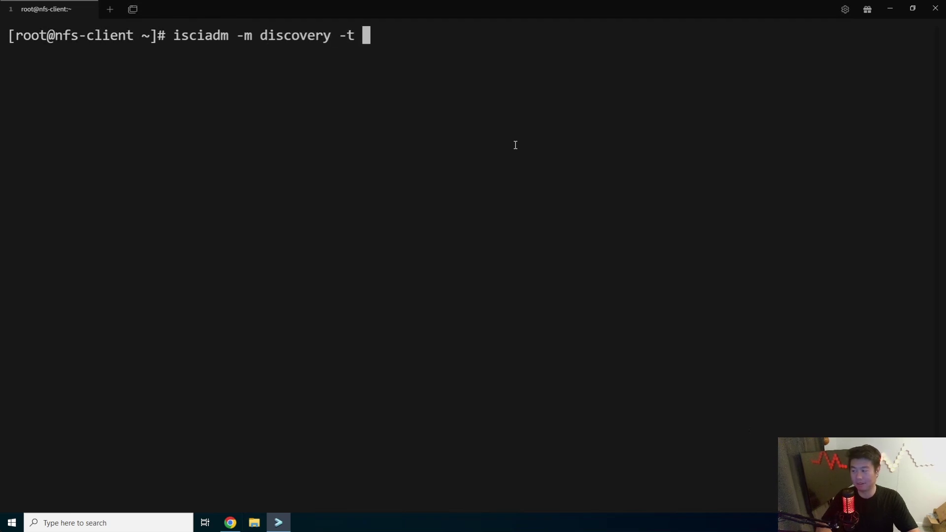
{"action": "type", "text": "sendtargets -p "}
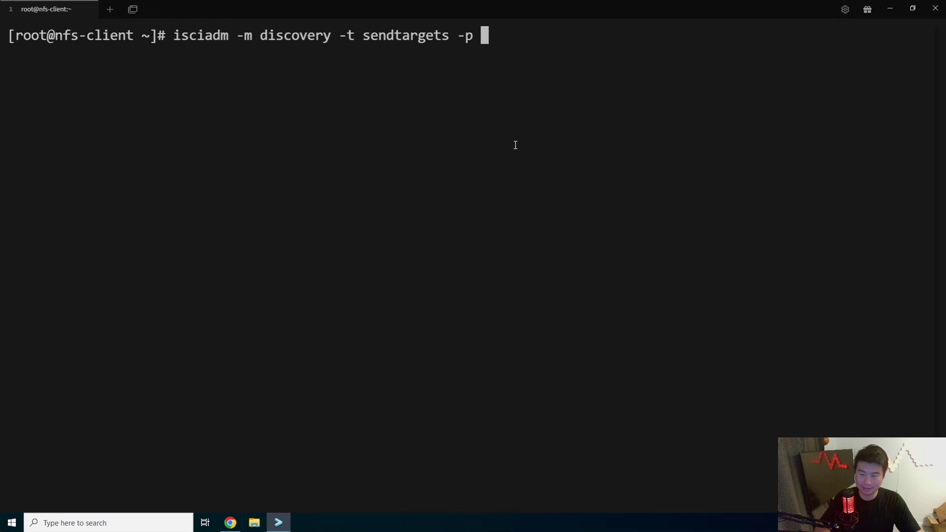
{"action": "type", "text": "192.168.1."}
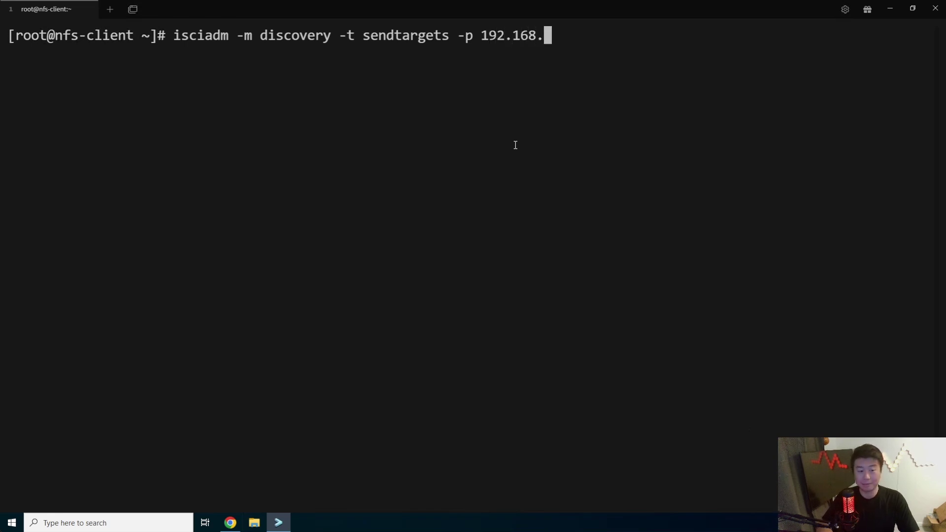
Step: Run 'iscsiadm -m discovery -t sendtargets -p 192.168.1.9', correcting the command-name typo
{"action": "key", "text": "BackSpace"}
{"action": "key", "text": "BackSpace"}
{"action": "type", "text": "1.9"}
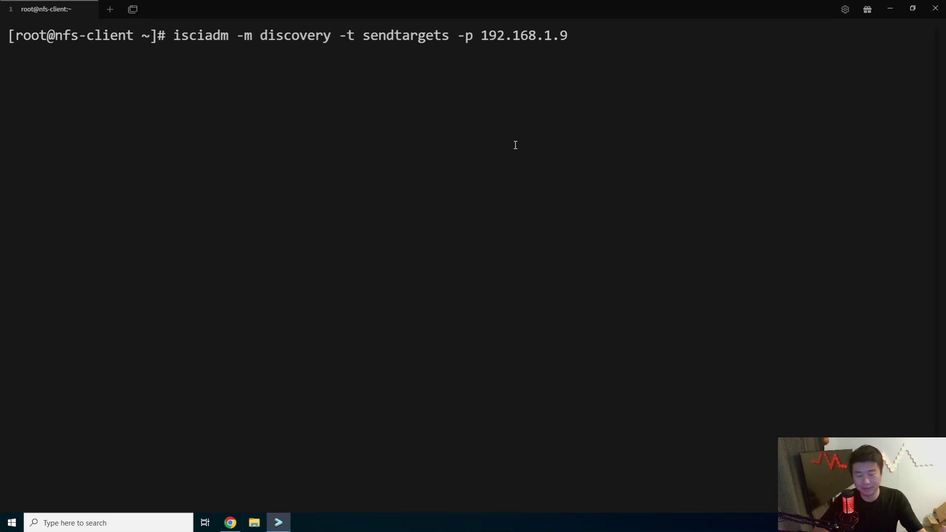
{"action": "key", "text": "Return"}
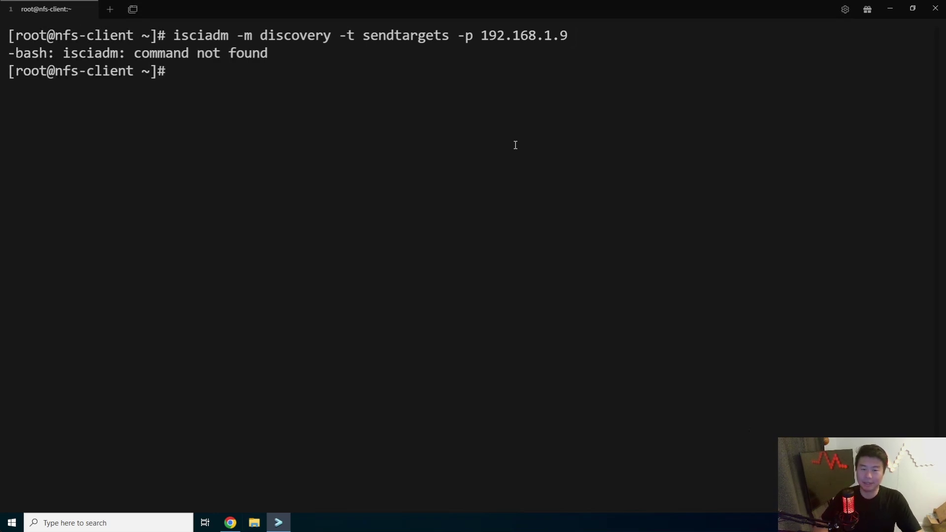
{"action": "key", "text": "Up"}
{"action": "key", "text": "Left"}
{"action": "key", "text": "Left"}
{"action": "key", "text": "Left"}
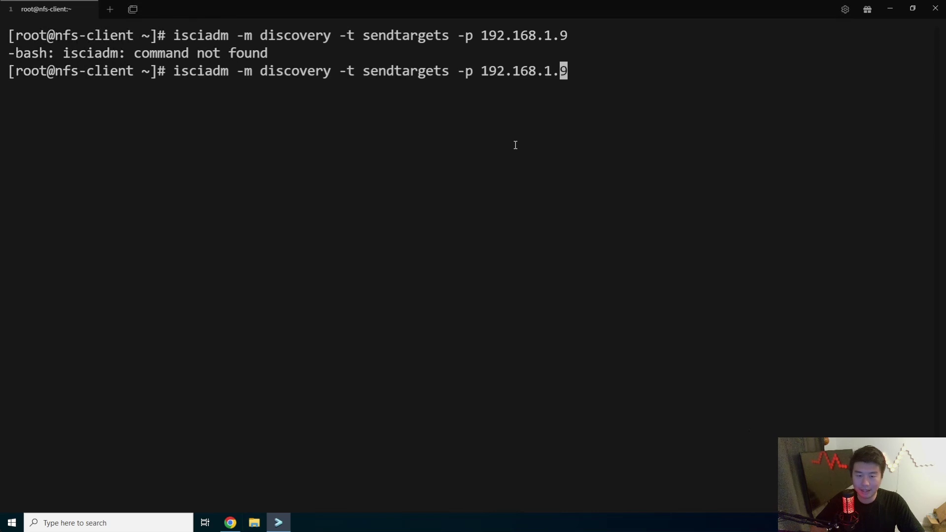
{"action": "key", "text": "Home"}
{"action": "key", "text": "Right"}
{"action": "key", "text": "Right"}
{"action": "key", "text": "Right"}
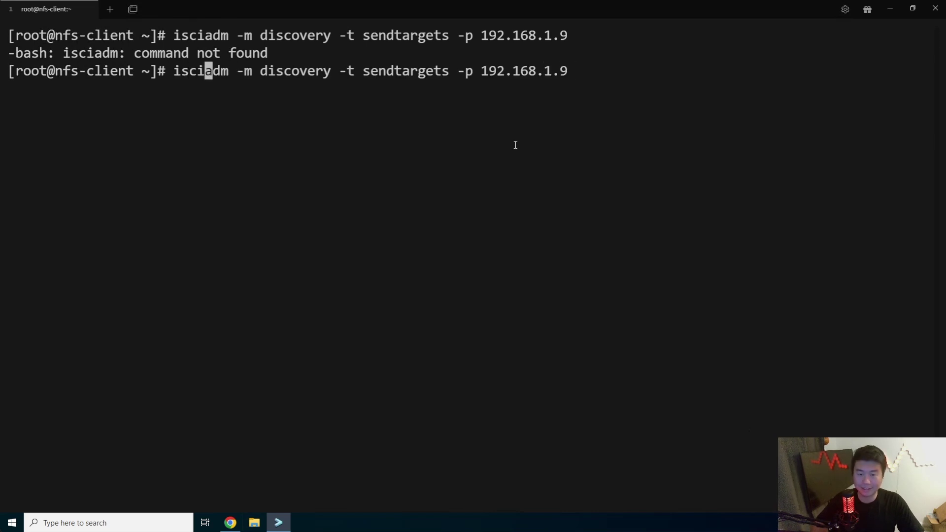
{"action": "type", "text": "s"}
{"action": "key", "text": "Return"}
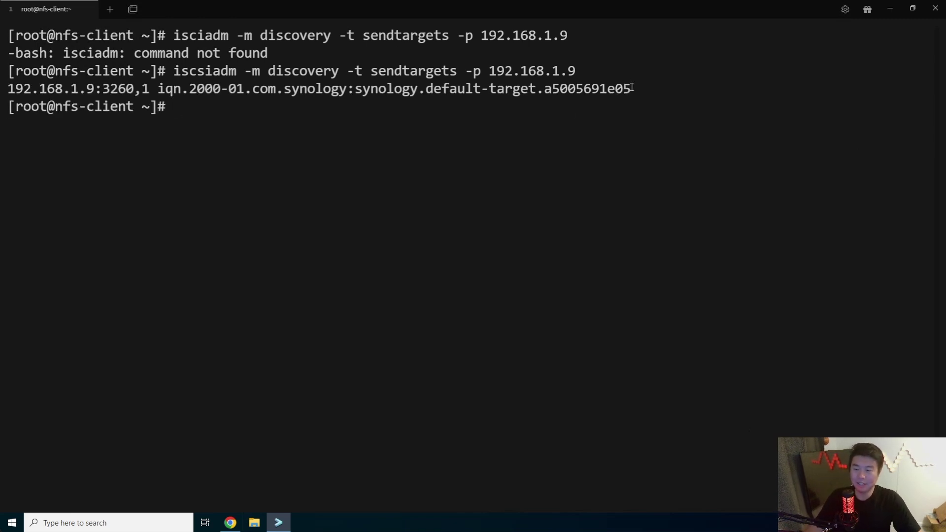
Step: Compare the discovered target line on port 3260 with the IQN in SAN Manager
{"action": "left_click_drag", "start_coordinate": [632, 89], "coordinate": [7, 89]}
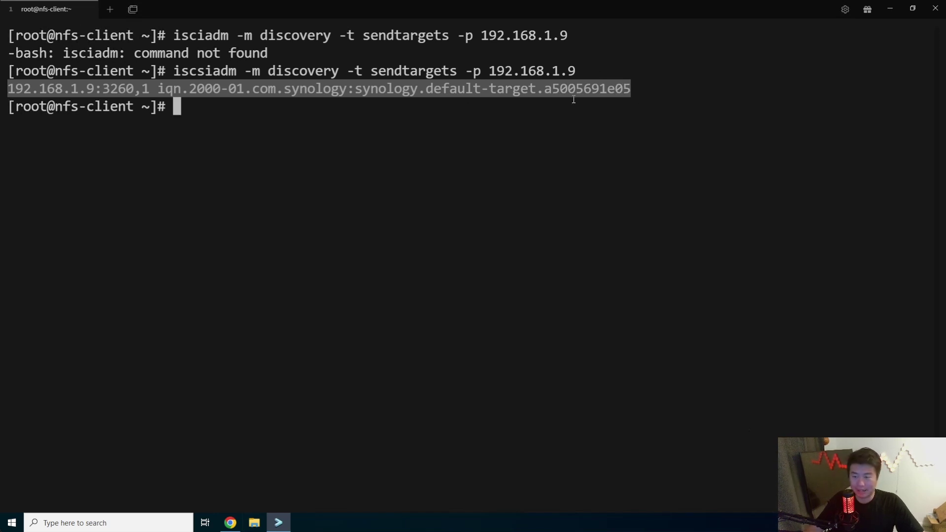
{"action": "left_click_drag", "start_coordinate": [619, 88], "coordinate": [8, 90]}
{"action": "left_click", "coordinate": [230, 523]}
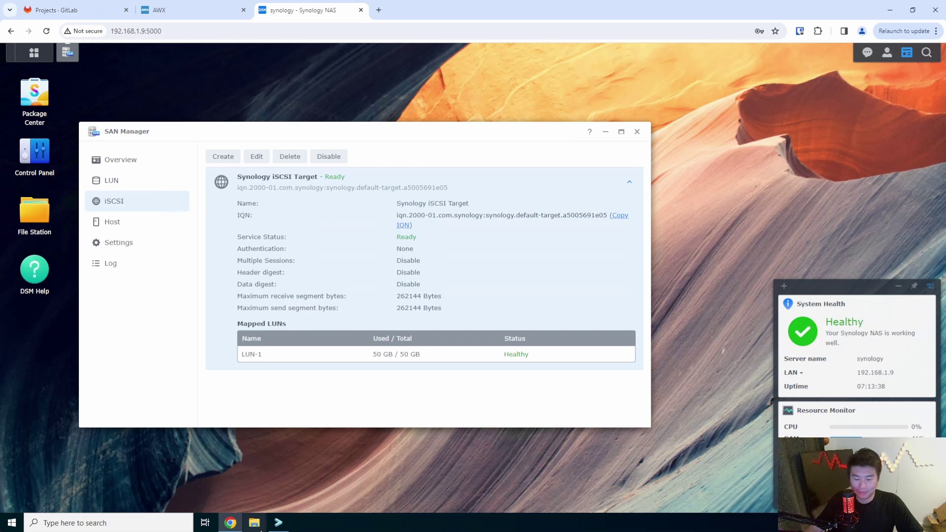
{"action": "left_click", "coordinate": [279, 522]}
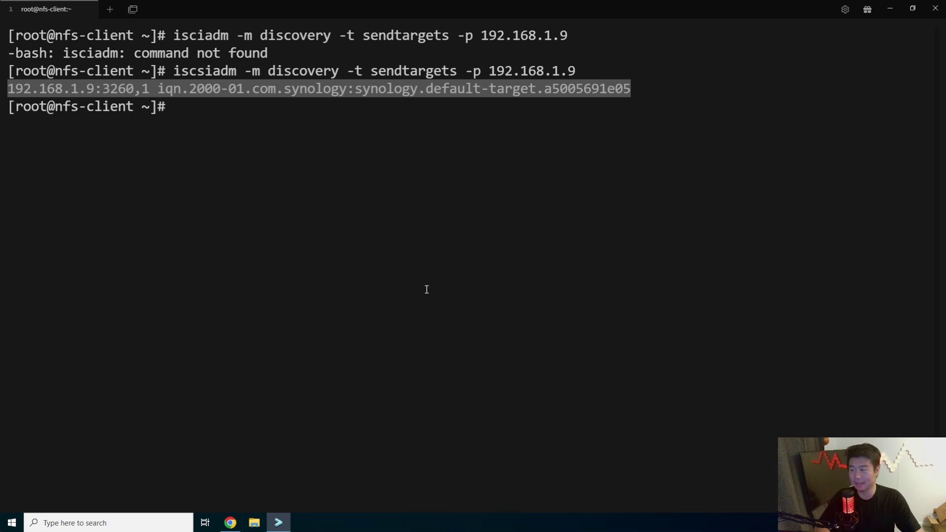
Step: Log in with 'iscsiadm -m node -T <copied IQN> -l' and check the successful login output
{"action": "type", "text": "isc"}
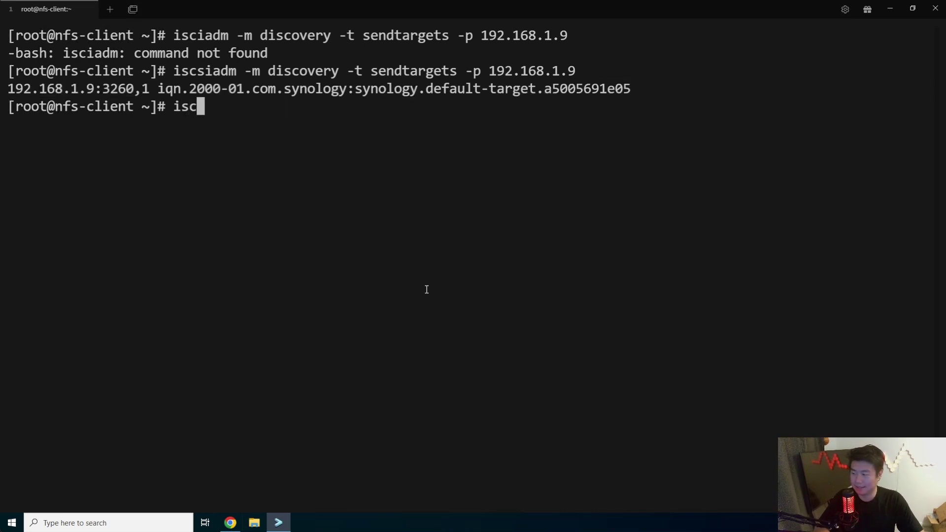
{"action": "type", "text": "s"}
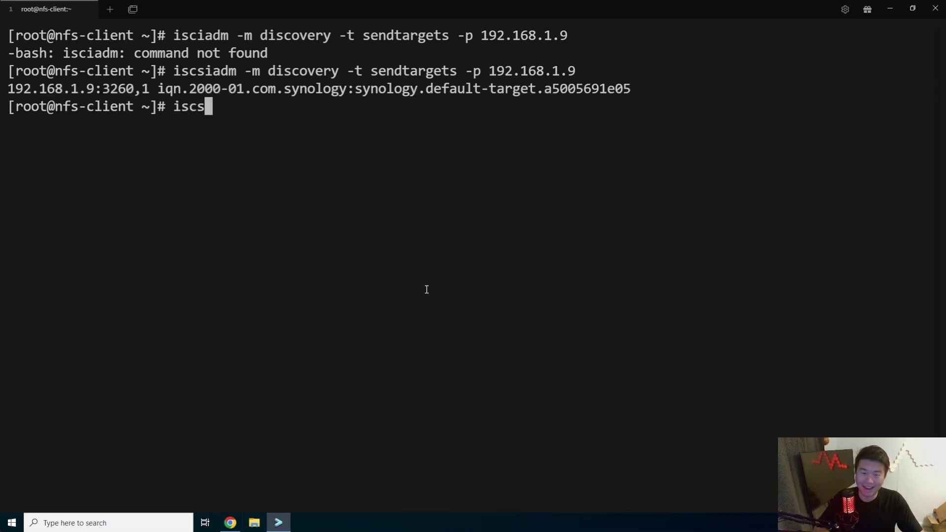
{"action": "type", "text": "i"}
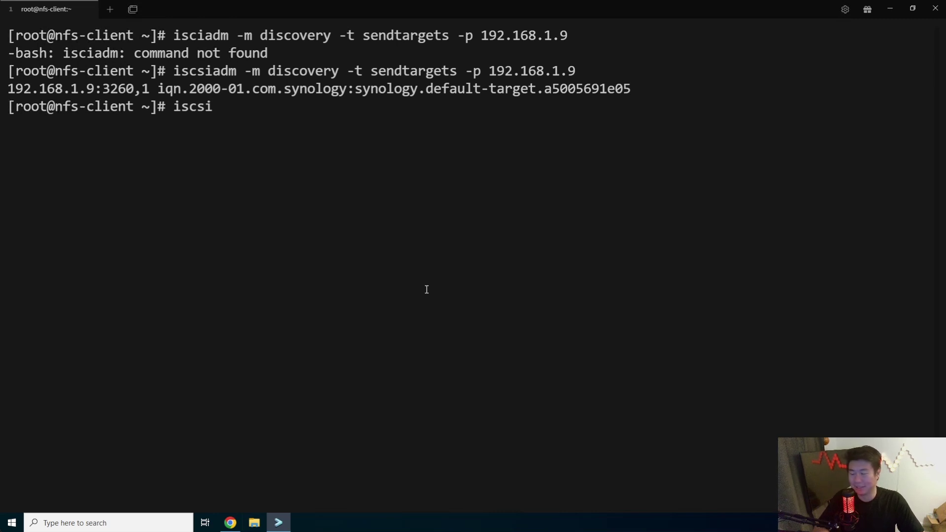
{"action": "type", "text": "adm -m"}
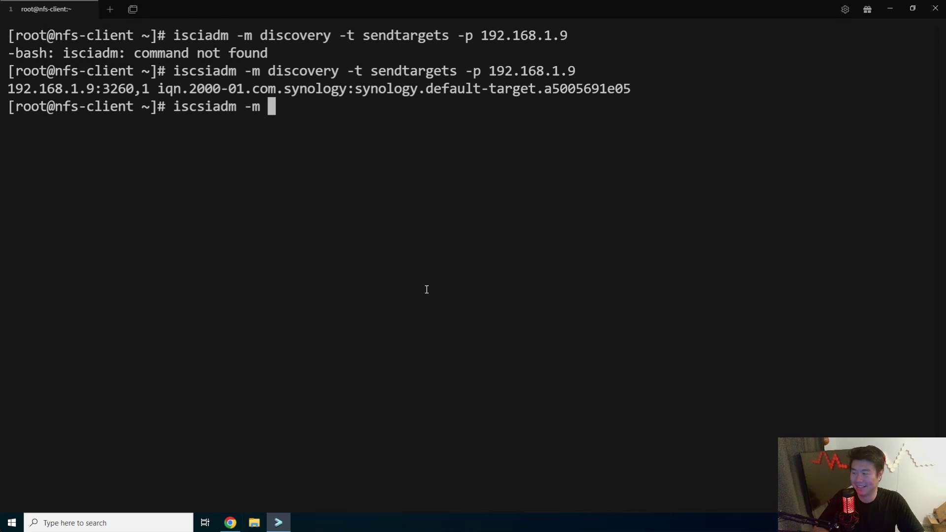
{"action": "type", "text": " node -t"}
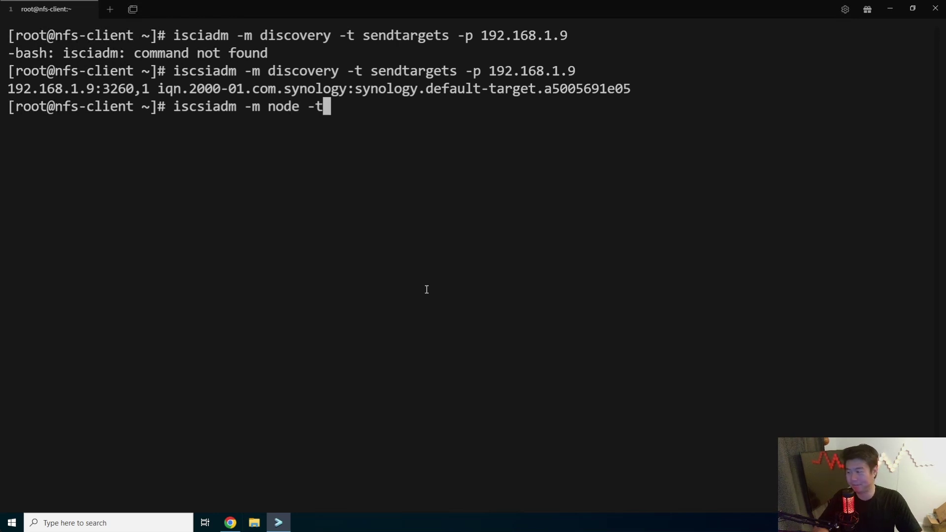
{"action": "key", "text": "BackSpace"}
{"action": "key", "text": "BackSpace"}
{"action": "type", "text": "T"}
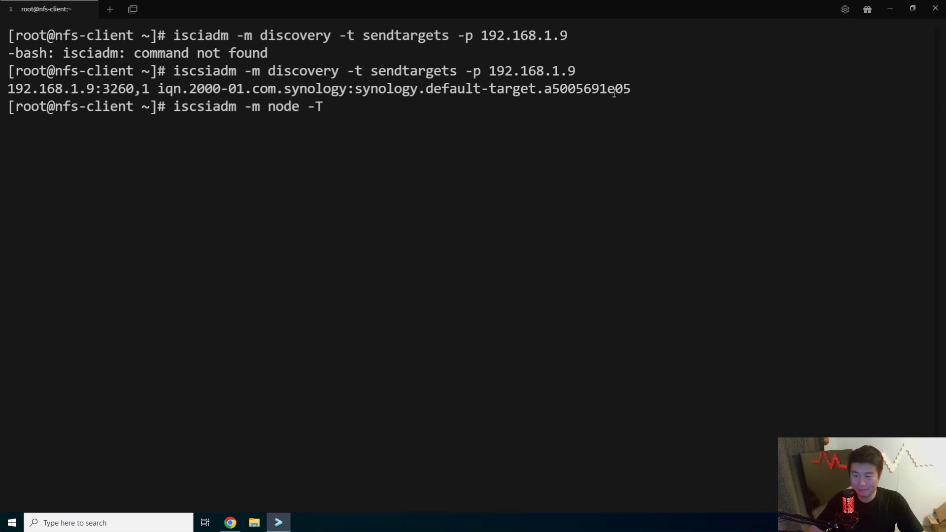
{"action": "left_click_drag", "start_coordinate": [631, 90], "coordinate": [158, 88]}
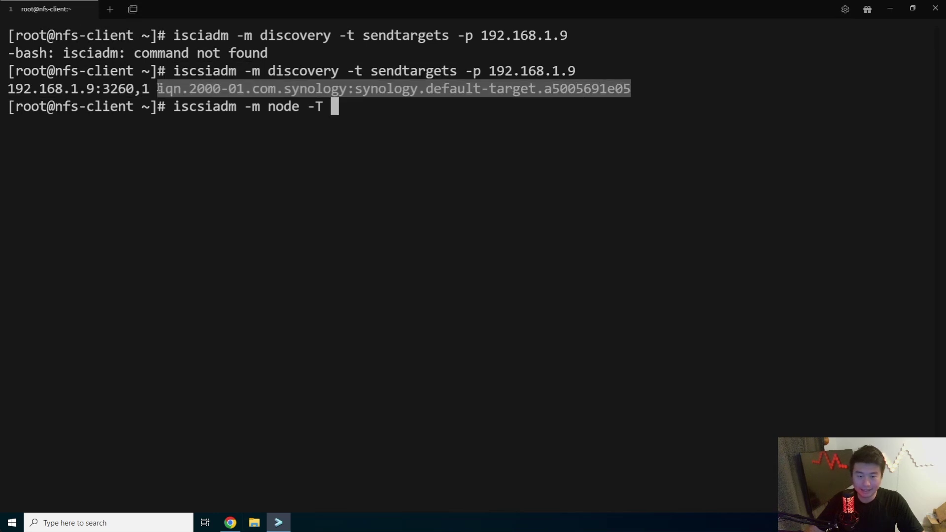
{"action": "right_click", "coordinate": [157, 88]}
{"action": "right_click", "coordinate": [437, 130]}
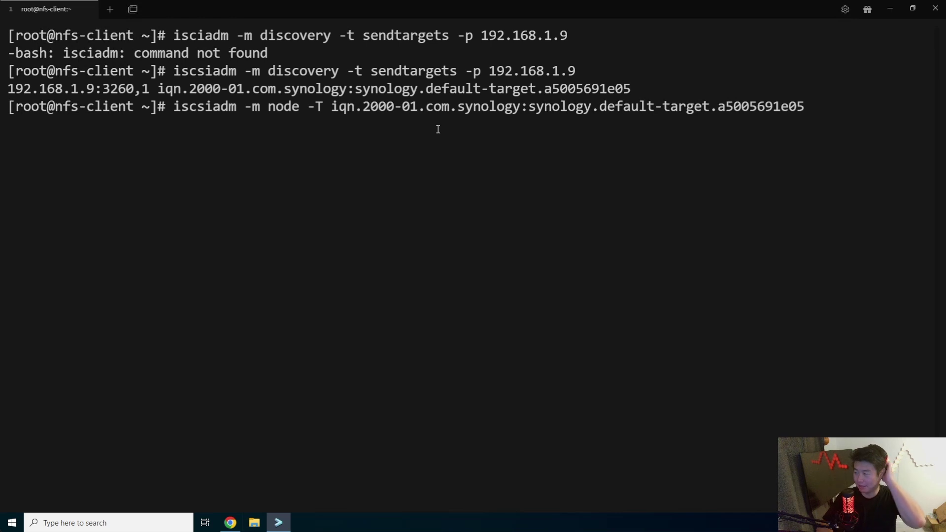
{"action": "type", "text": "-l"}
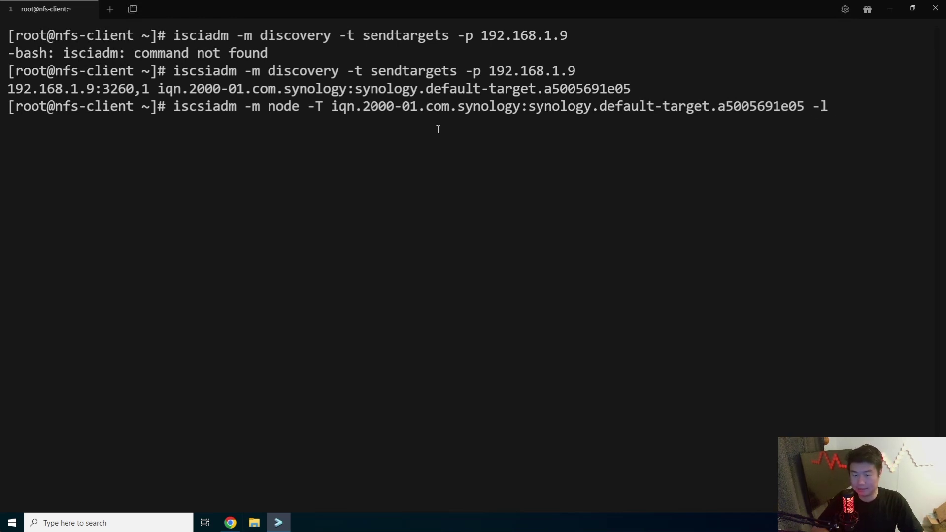
{"action": "key", "text": "Return"}
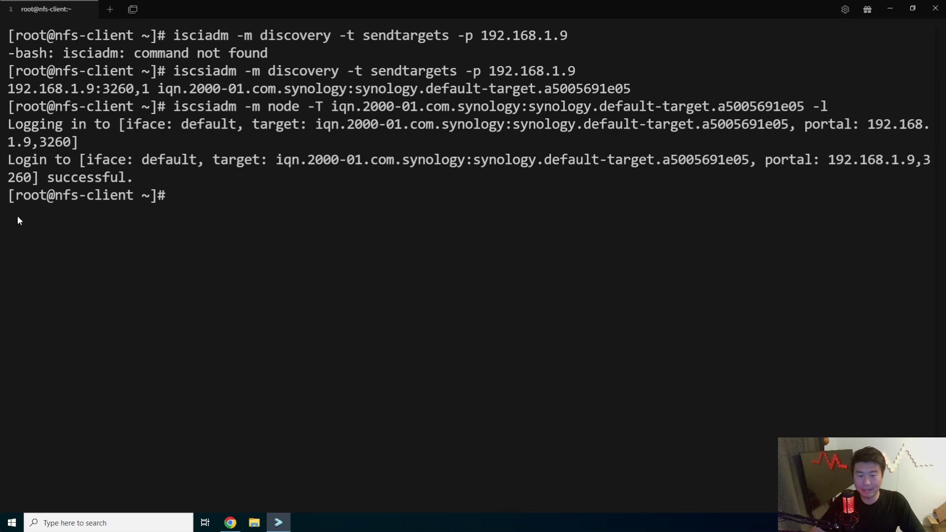
{"action": "left_click_drag", "start_coordinate": [185, 174], "coordinate": [7, 124]}
{"action": "left_click", "coordinate": [201, 173]}
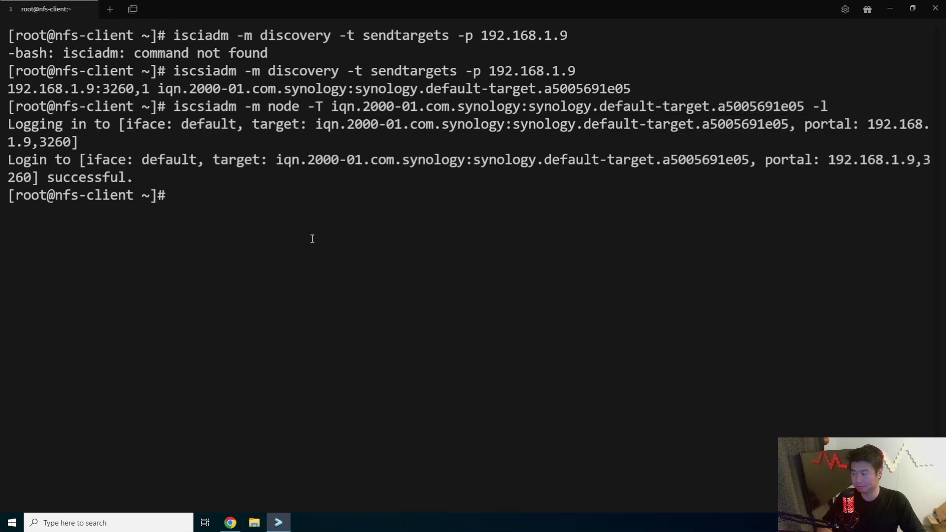
Step: Run 'iscsiadm -m session -P 3' and highlight the Target and Current Portal lines
{"action": "type", "text": "iscsi"}
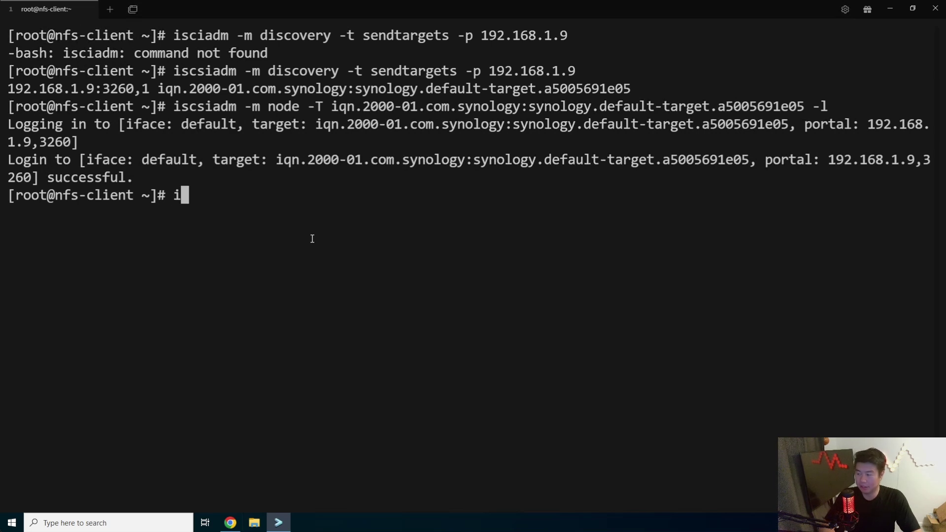
{"action": "type", "text": "adm "}
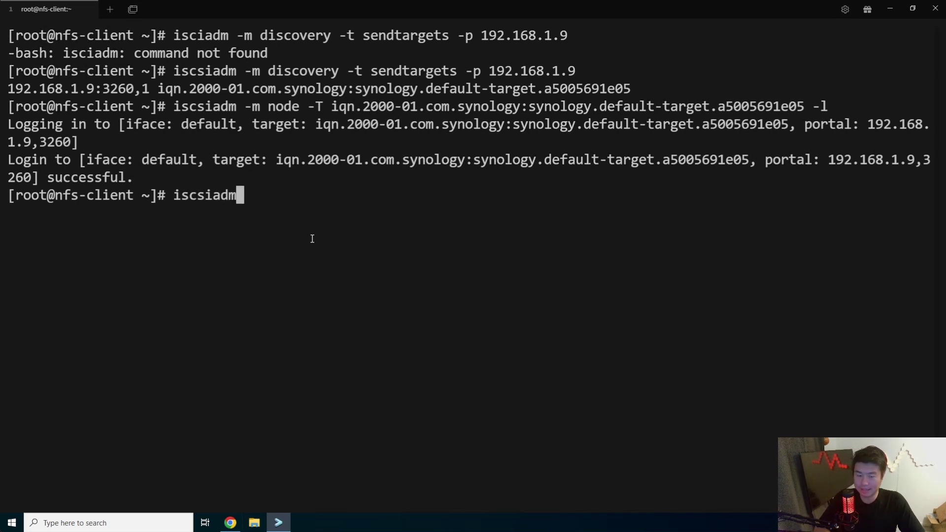
{"action": "type", "text": "-m se"}
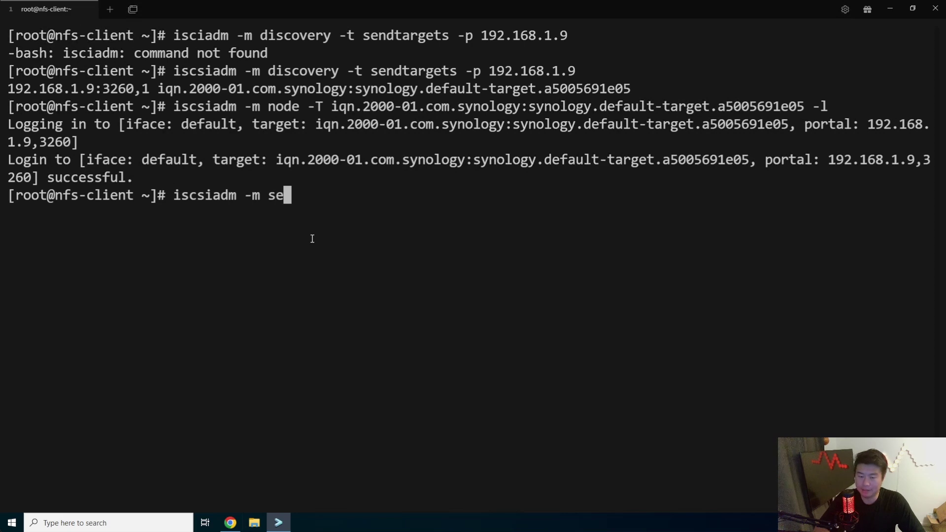
{"action": "type", "text": "ssion -P 3"}
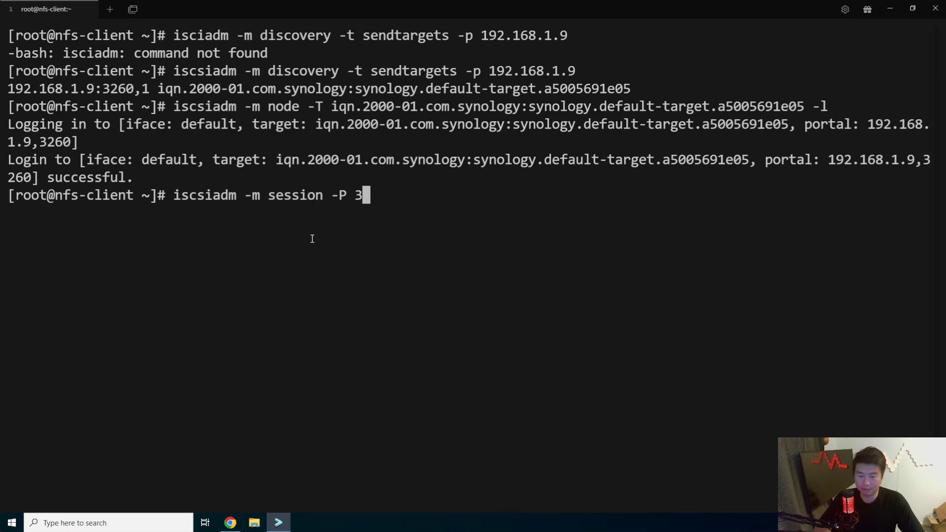
{"action": "key", "text": "Return"}
{"action": "scroll", "coordinate": [311, 246], "scroll_direction": "up", "scroll_amount": 2}
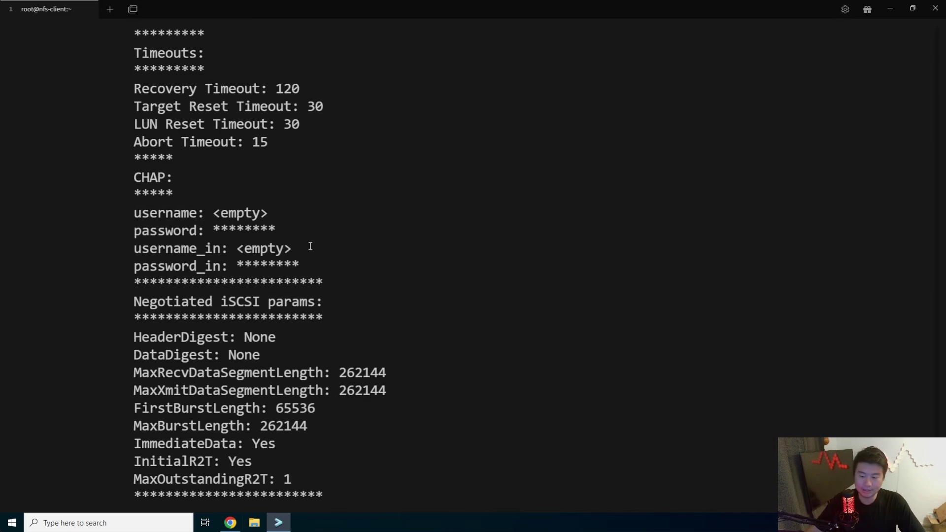
{"action": "scroll", "coordinate": [237, 178], "scroll_direction": "up", "scroll_amount": 9}
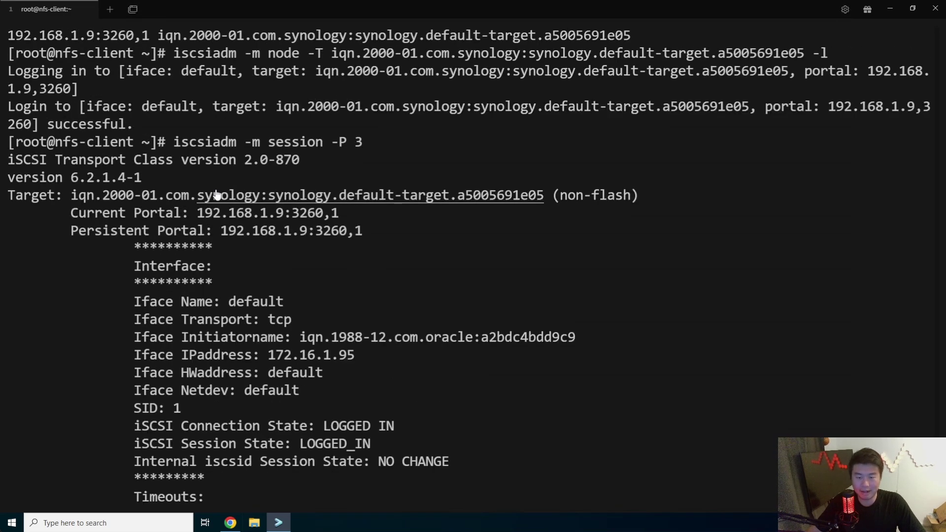
{"action": "left_click_drag", "start_coordinate": [20, 192], "coordinate": [559, 231]}
{"action": "left_click", "coordinate": [493, 221]}
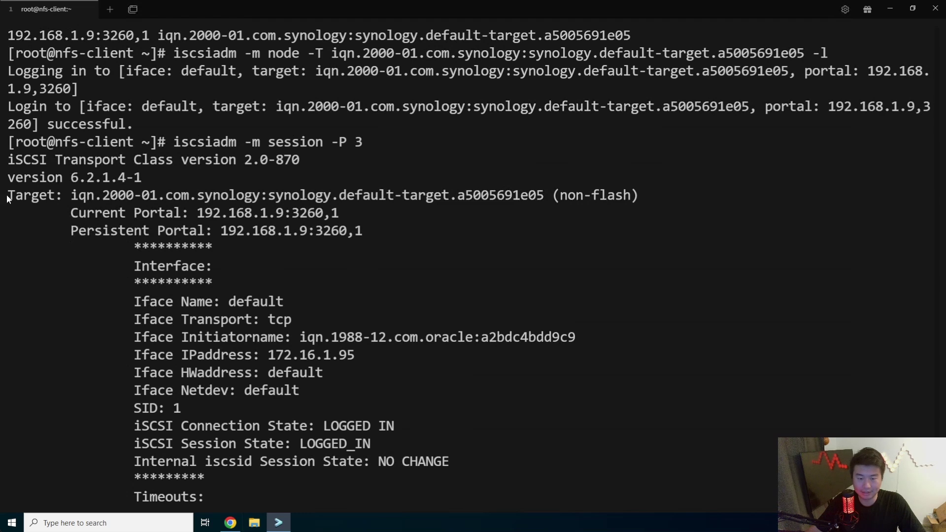
{"action": "left_click_drag", "start_coordinate": [7, 199], "coordinate": [601, 210]}
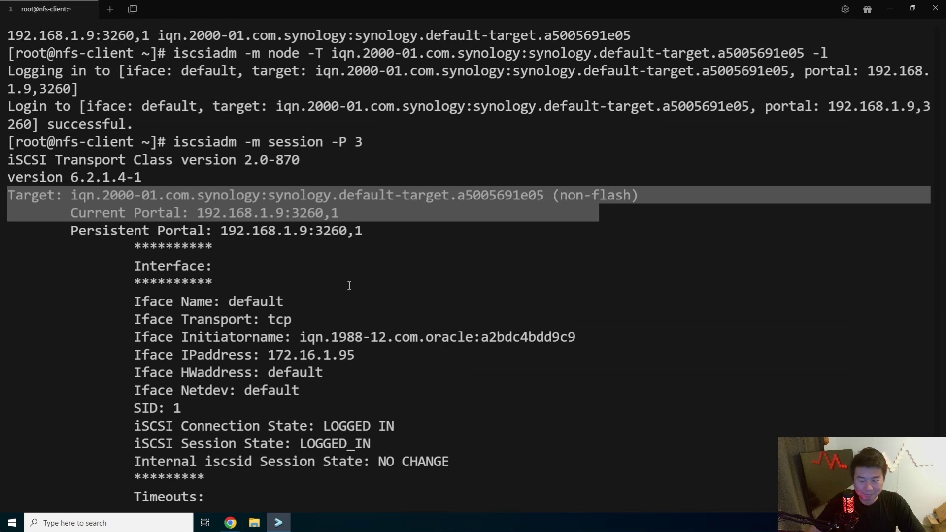
Step: Highlight the 'Attached scsi disk sdb' line, then clear the screen
{"action": "scroll", "coordinate": [349, 286], "scroll_direction": "down", "scroll_amount": 10}
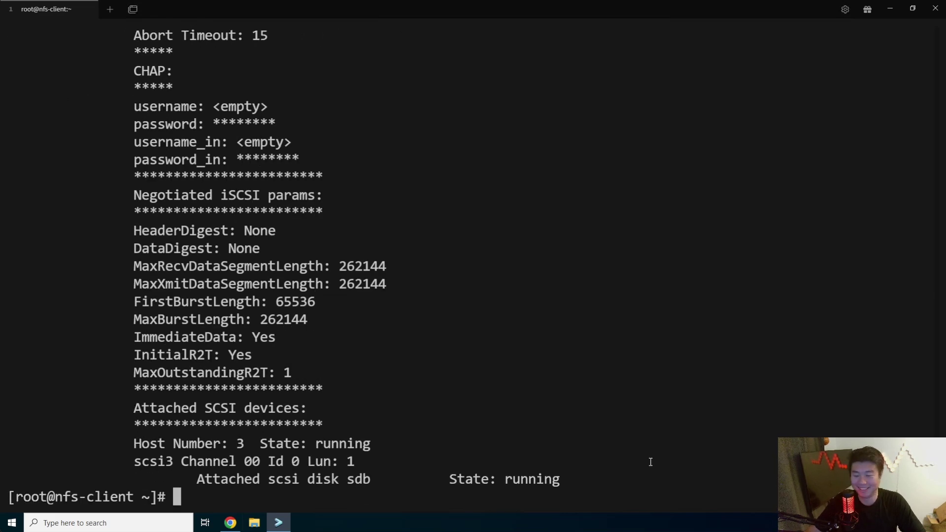
{"action": "left_click_drag", "start_coordinate": [621, 478], "coordinate": [379, 479]}
{"action": "left_click_drag", "start_coordinate": [224, 466], "coordinate": [172, 478]}
{"action": "left_click_drag", "start_coordinate": [371, 478], "coordinate": [298, 478]}
{"action": "left_click", "coordinate": [522, 379]}
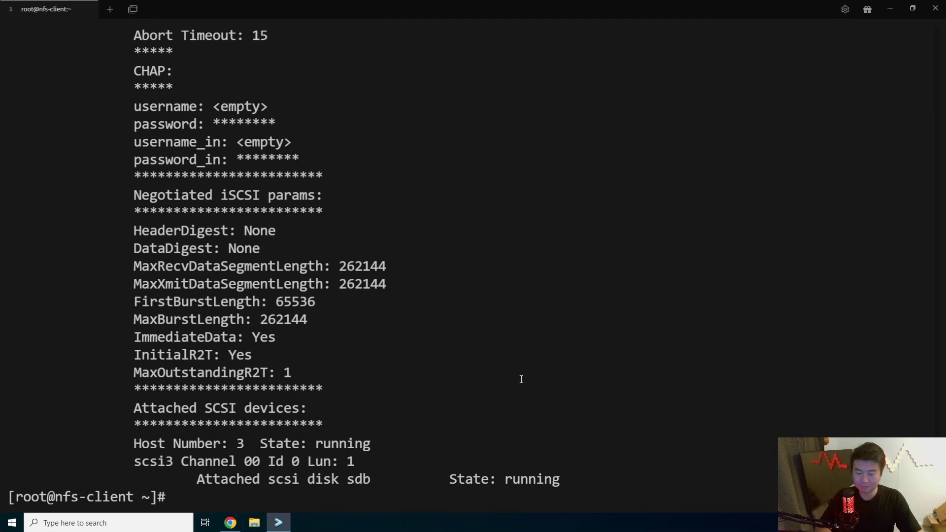
{"action": "key", "text": "ctrl+l"}
Step: Run fdisk -l and confirm /dev/sdb appears as a 50 GiB disk
{"action": "type", "text": "fdisk -l"}
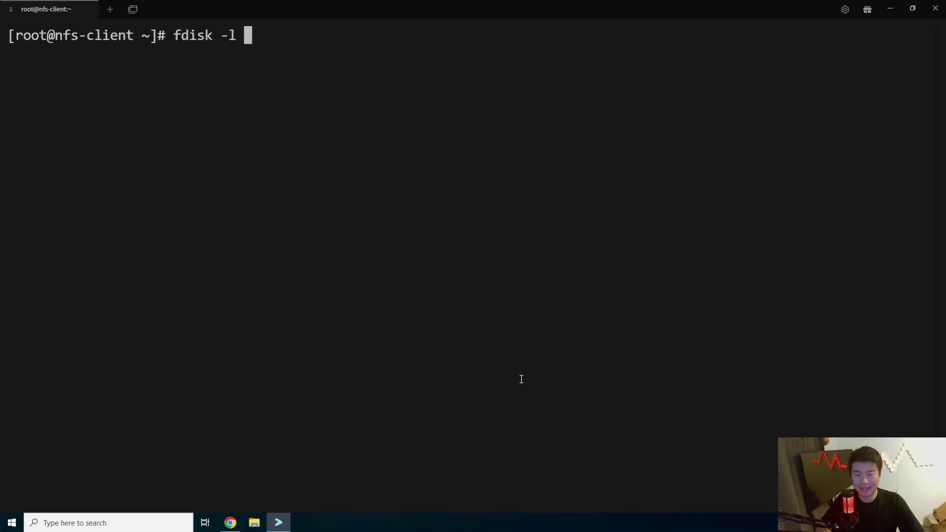
{"action": "key", "text": "Return"}
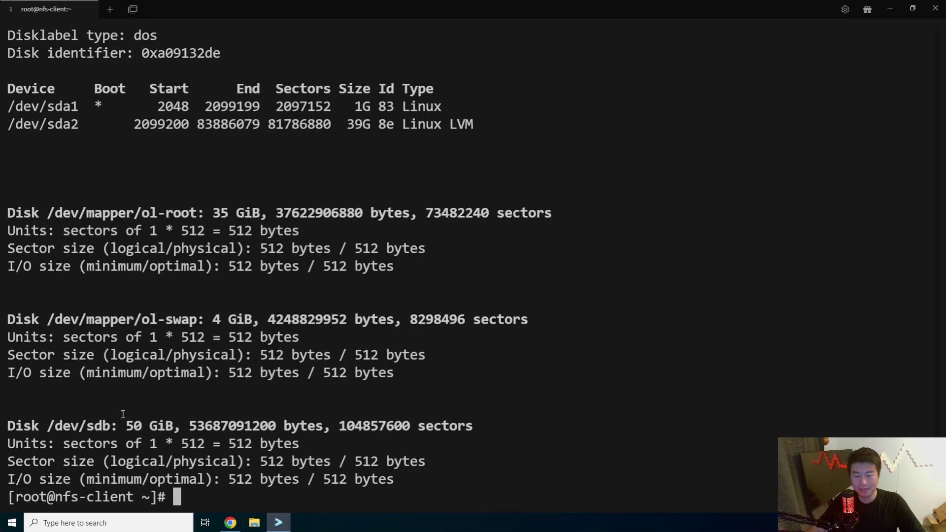
{"action": "left_click_drag", "start_coordinate": [11, 430], "coordinate": [196, 418]}
{"action": "left_click_drag", "start_coordinate": [47, 422], "coordinate": [109, 418]}
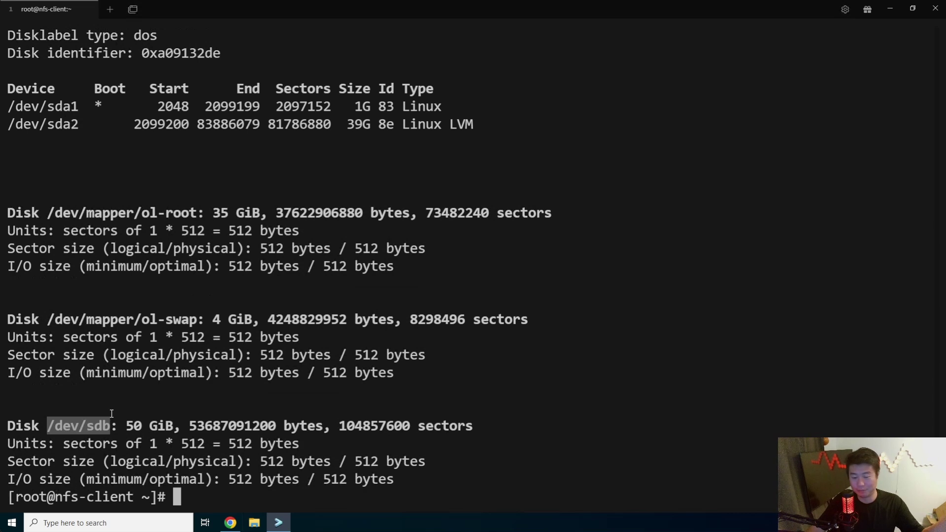
{"action": "left_click", "coordinate": [120, 440]}
{"action": "left_click_drag", "start_coordinate": [126, 426], "coordinate": [184, 427]}
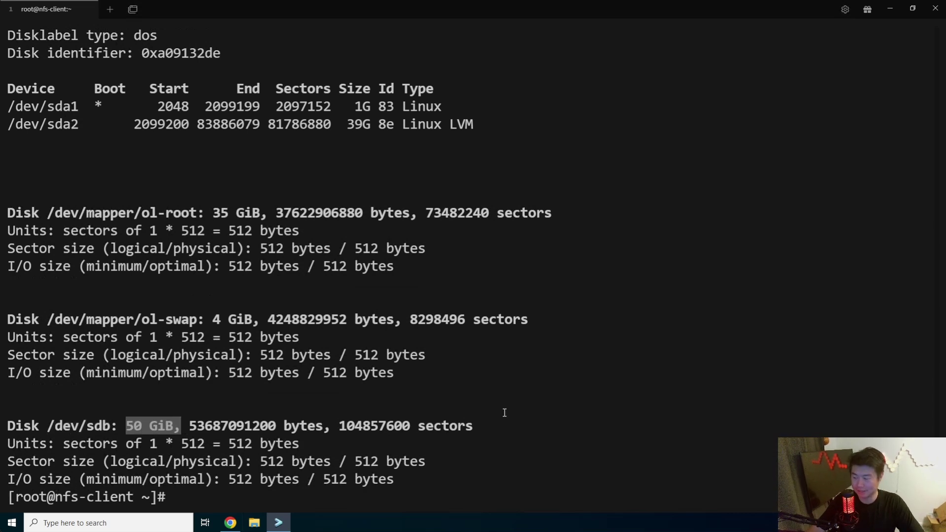
{"action": "left_click", "coordinate": [499, 385]}
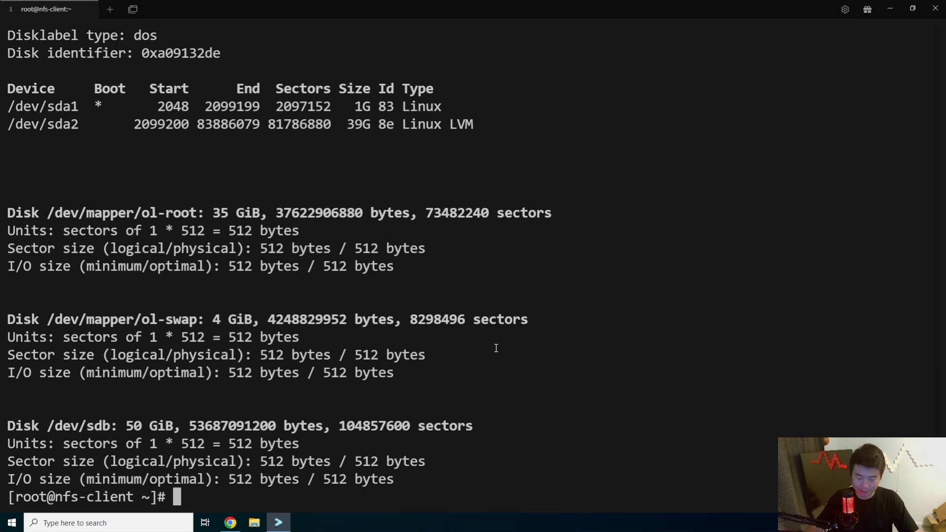
{"action": "type", "text": "fdisk "}
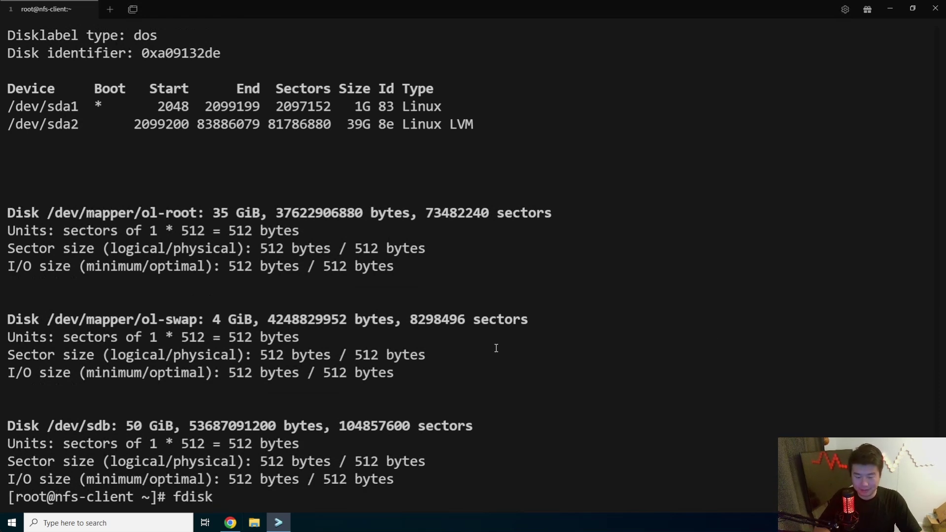
{"action": "type", "text": "/dev/sdb"}
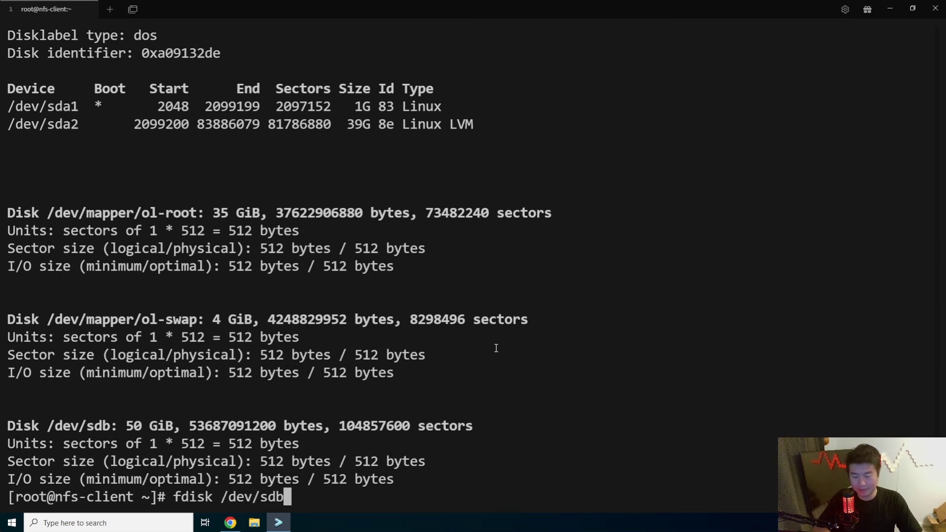
Step: Create primary partition 1 on /dev/sdb spanning the whole disk with default sectors
{"action": "key", "text": "Return"}
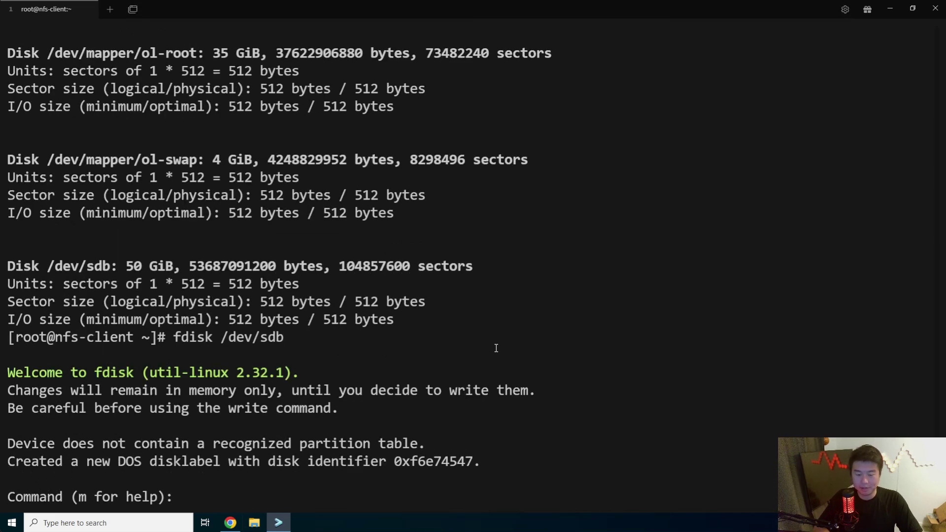
{"action": "type", "text": "n"}
{"action": "key", "text": "Return"}
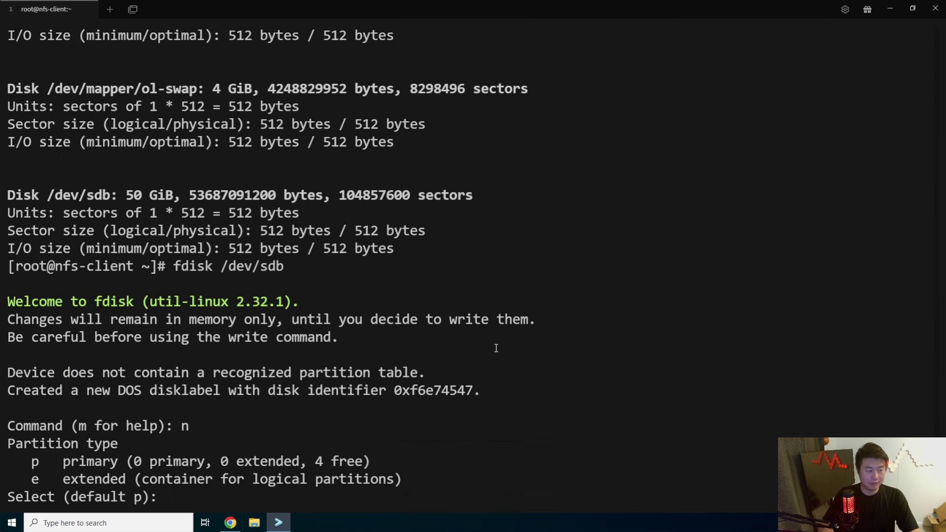
{"action": "type", "text": "p"}
{"action": "key", "text": "Return"}
{"action": "key", "text": "Return"}
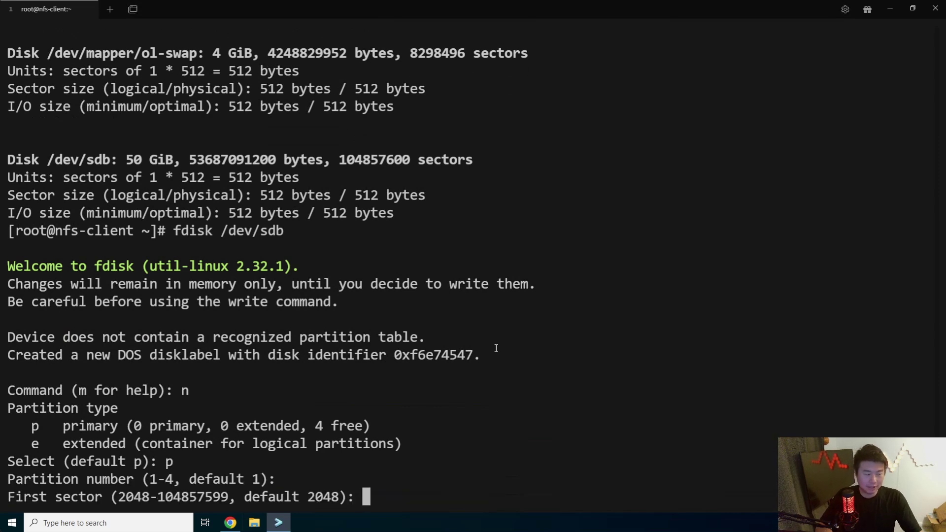
{"action": "key", "text": "Return"}
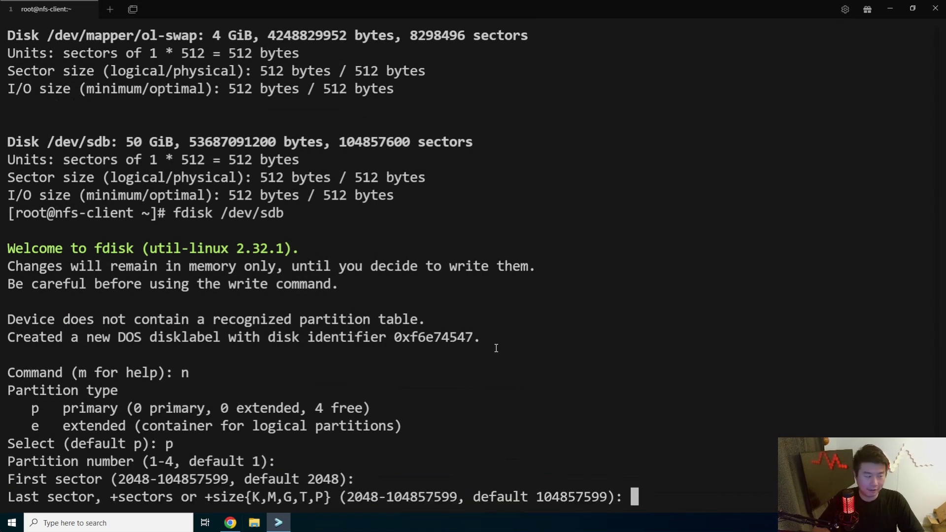
{"action": "key", "text": "Return"}
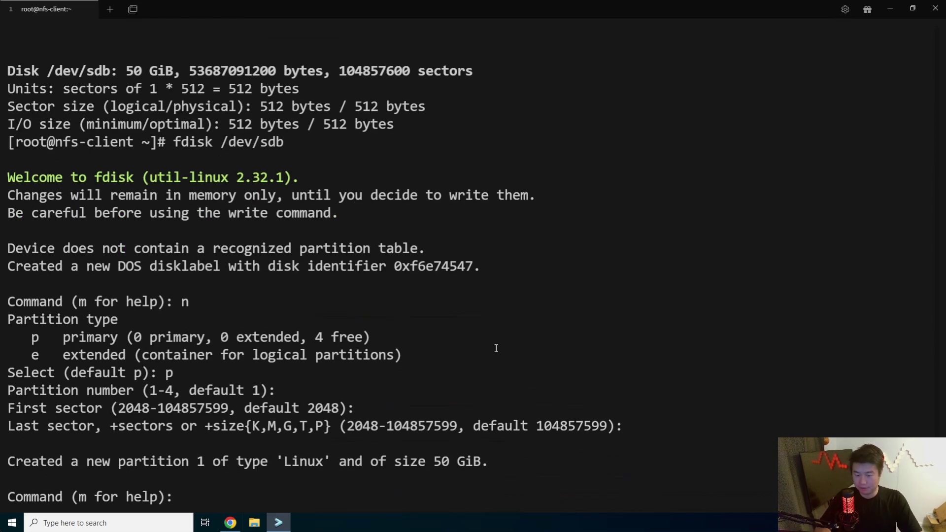
Step: Change partition 1's type to 8e (Linux LVM) and write the partition table
{"action": "type", "text": "tt"}
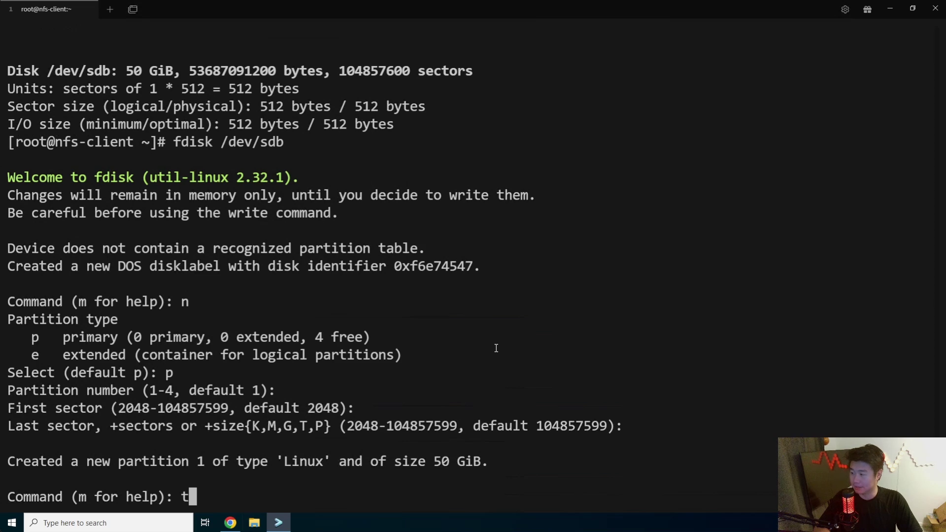
{"action": "key", "text": "Return"}
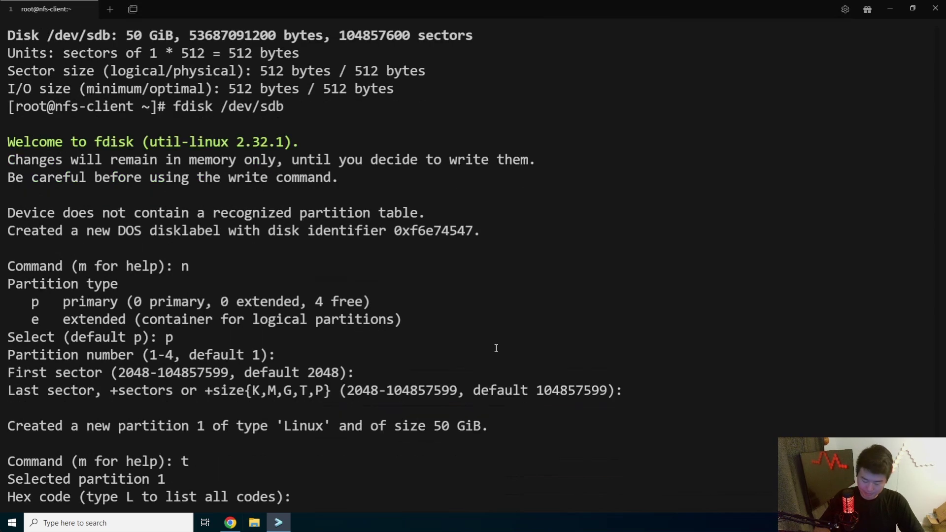
{"action": "type", "text": "L"}
{"action": "key", "text": "Return"}
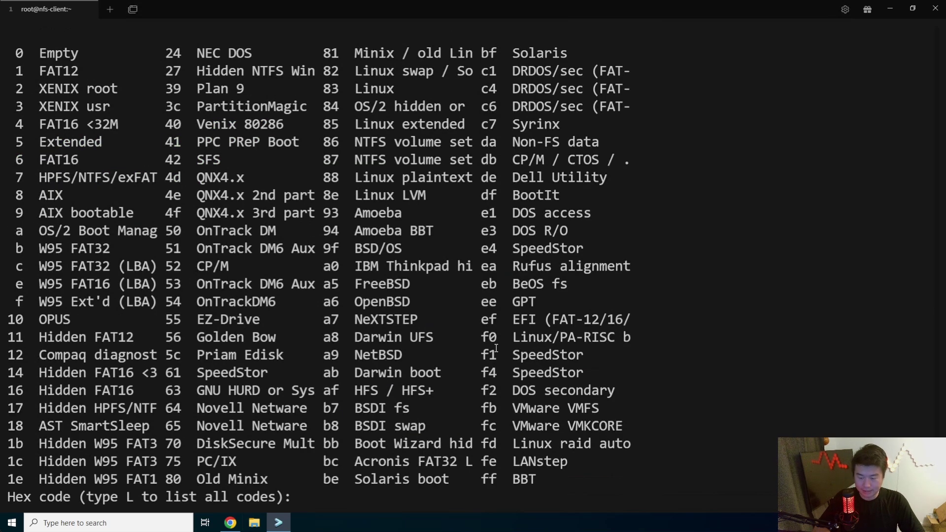
{"action": "type", "text": "8e"}
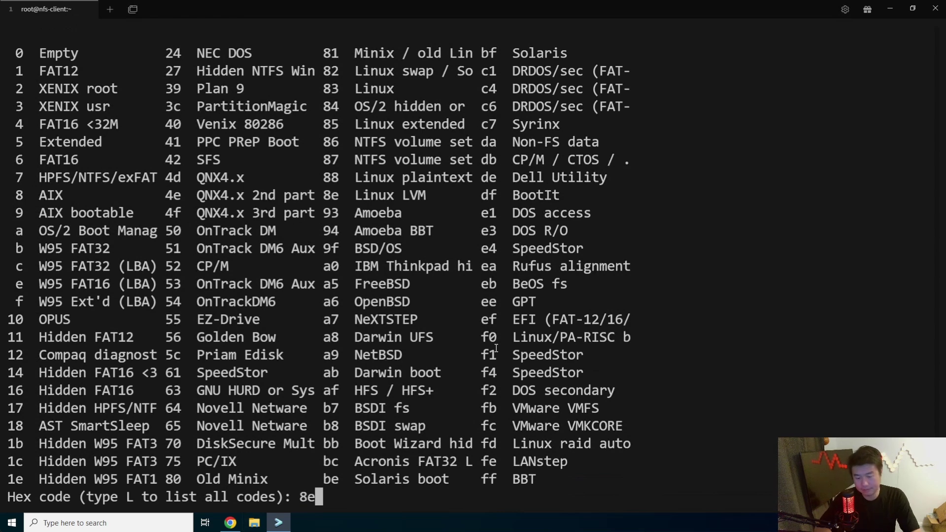
{"action": "key", "text": "Return"}
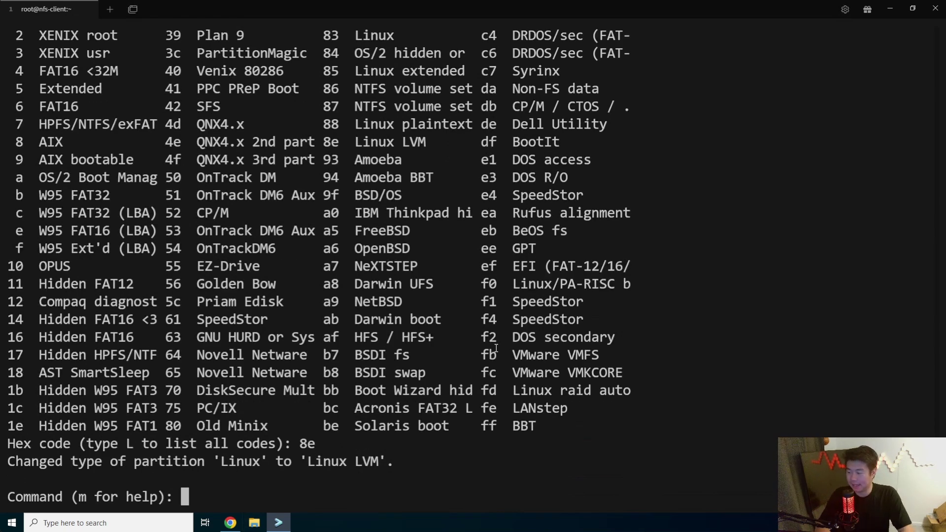
{"action": "type", "text": "w"}
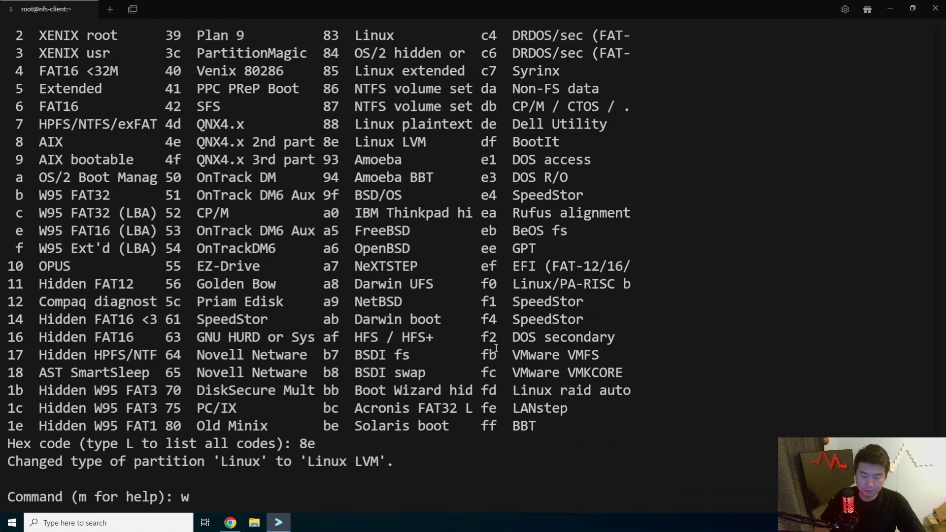
{"action": "key", "text": "Return"}
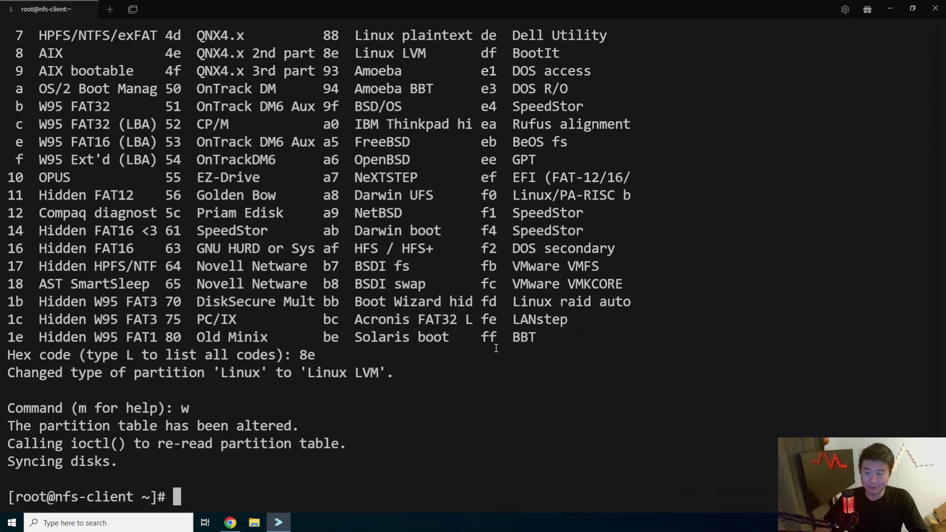
Step: List disks with fdisk -l to confirm /dev/sdb1 is a 50G Linux LVM partition
{"action": "key", "text": "ctrl+l"}
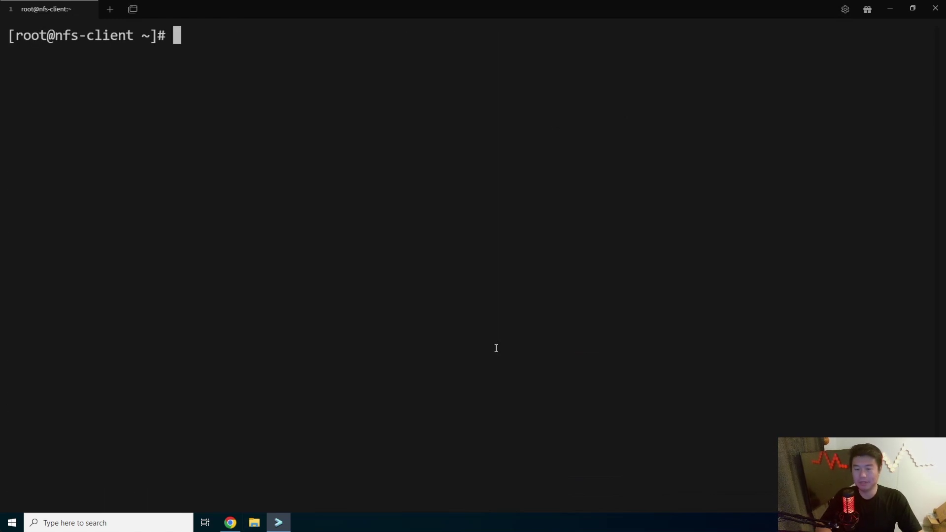
{"action": "type", "text": "fidks -"}
{"action": "key", "text": "BackSpace"}
{"action": "key", "text": "BackSpace"}
{"action": "key", "text": "BackSpace"}
{"action": "key", "text": "BackSpace"}
{"action": "key", "text": "BackSpace"}
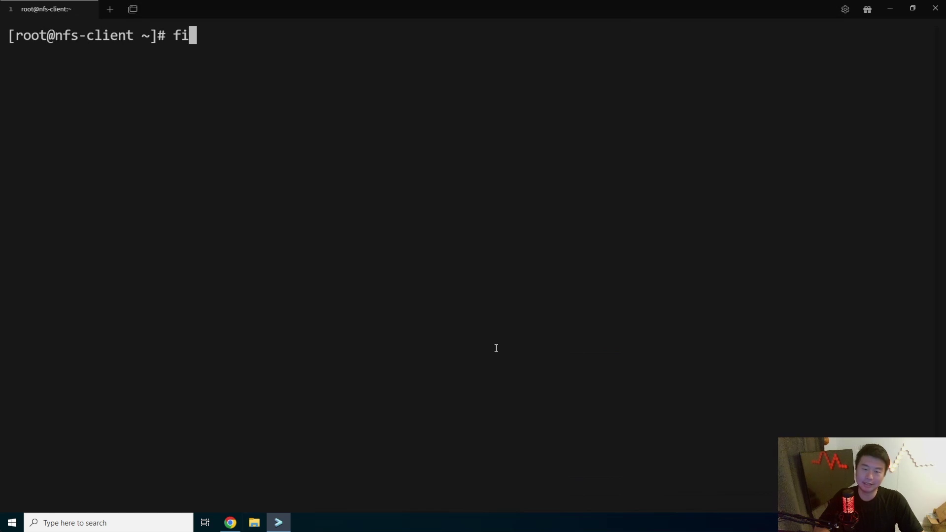
{"action": "type", "text": "isk -l"}
{"action": "key", "text": "Return"}
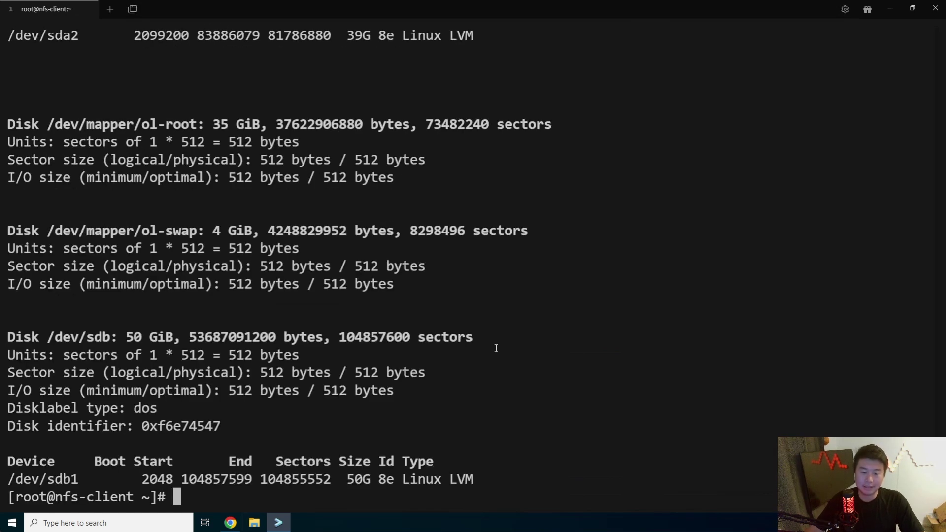
{"action": "left_click_drag", "start_coordinate": [495, 479], "coordinate": [2, 479]}
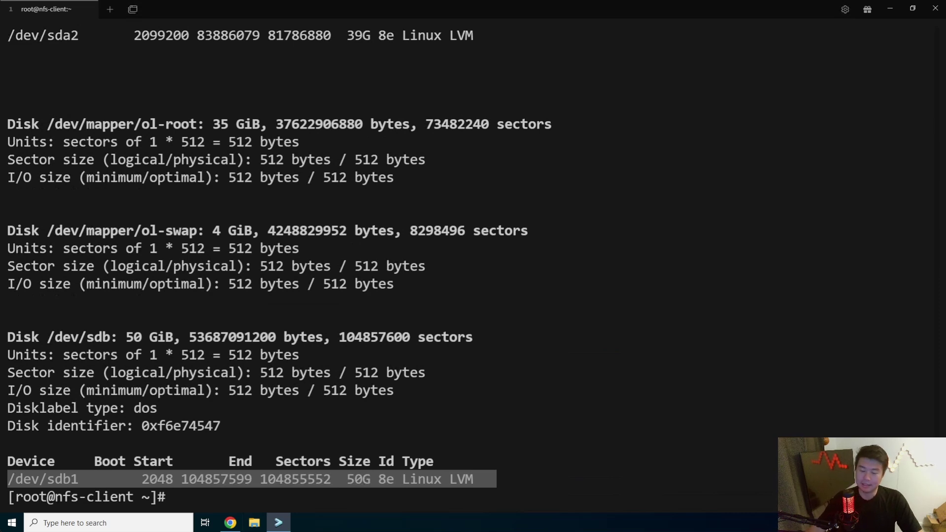
{"action": "left_click", "coordinate": [566, 441]}
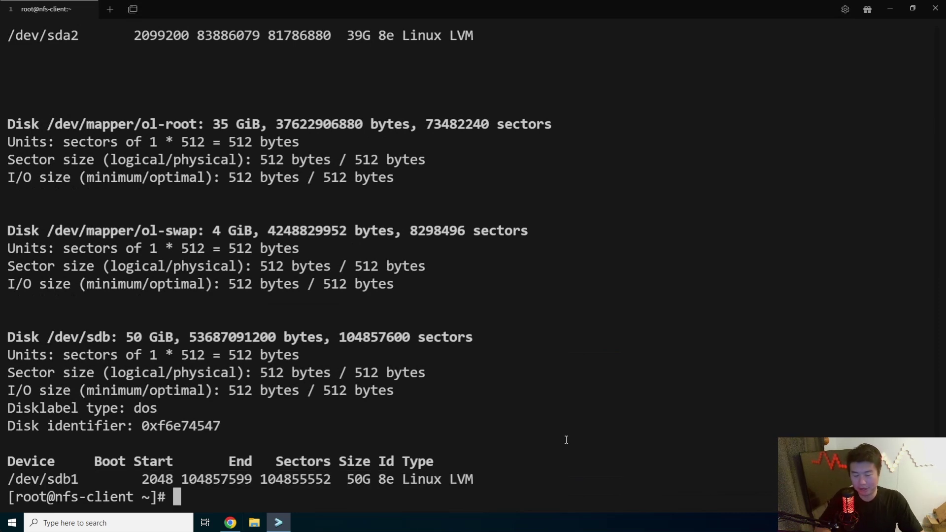
{"action": "key", "text": "ctrl+l"}
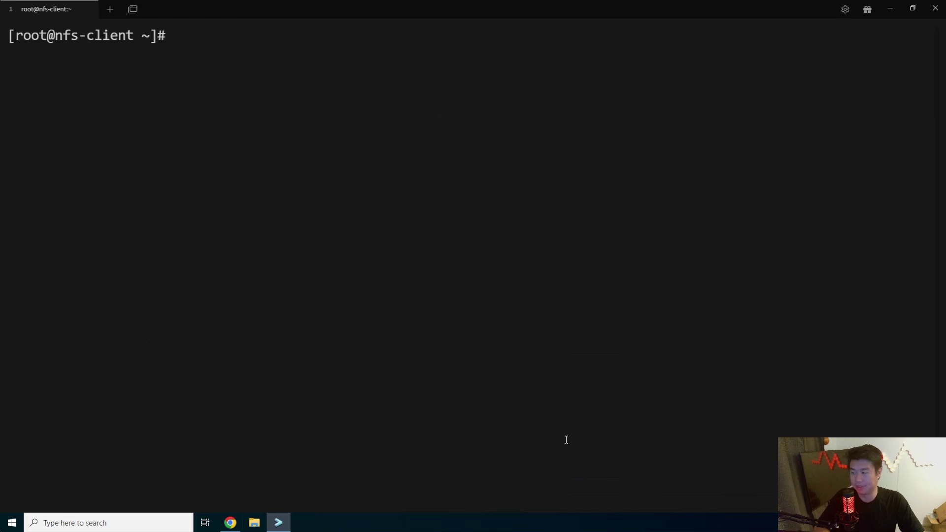
Step: Make /dev/sdb1 an LVM physical volume and create volume group vgData on it
{"action": "type", "text": "pvcreate /de"}
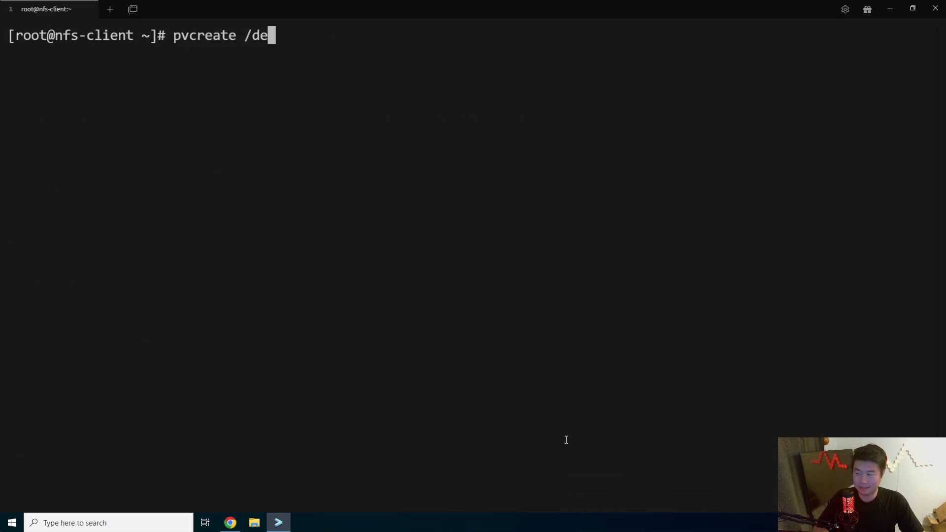
{"action": "type", "text": "v/sdb1"}
{"action": "key", "text": "Return"}
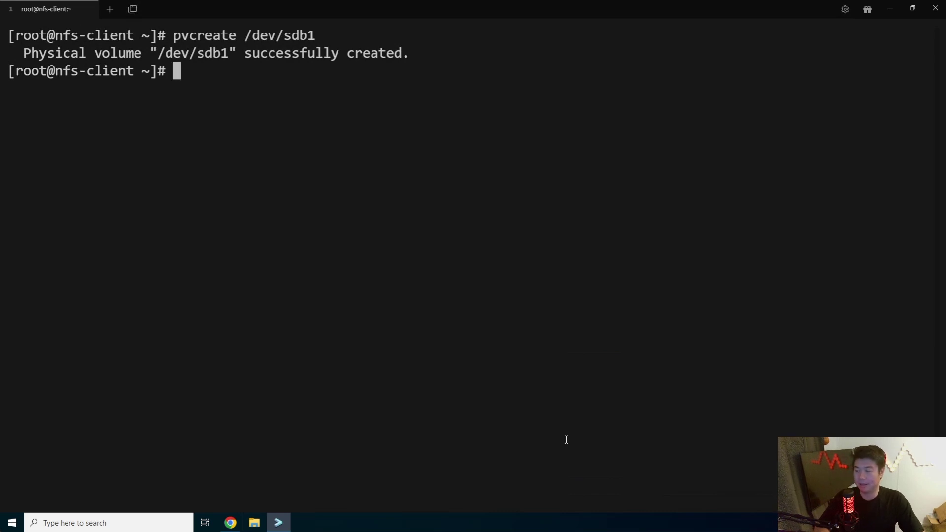
{"action": "type", "text": "vgcreate "}
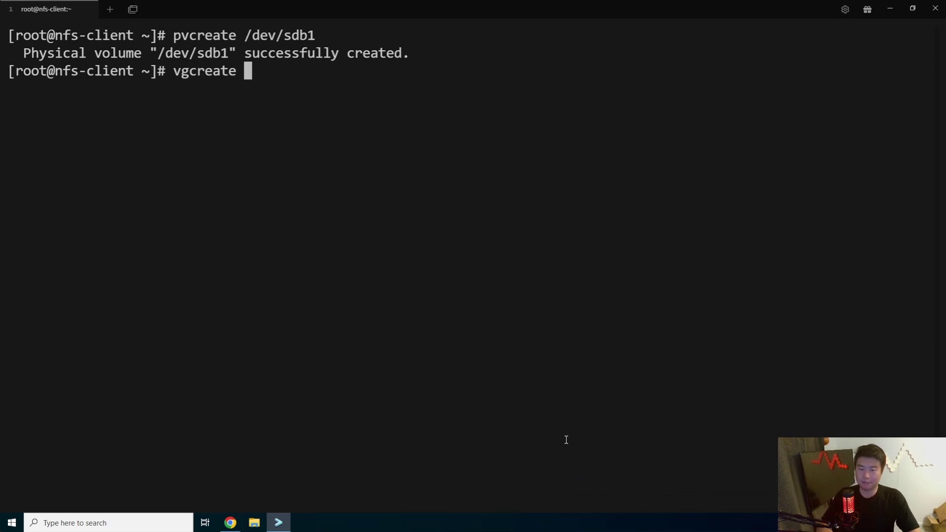
{"action": "type", "text": "vgD"}
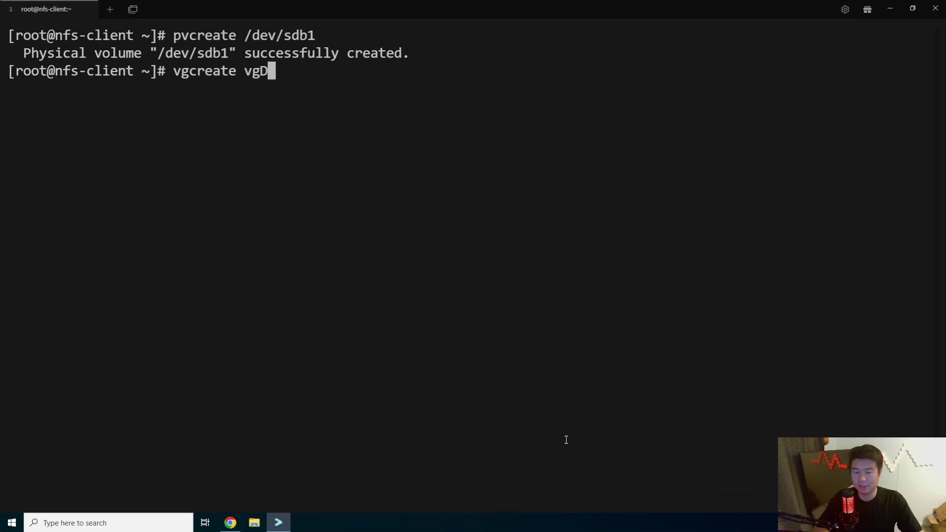
{"action": "type", "text": "ata /dev/sdb1"}
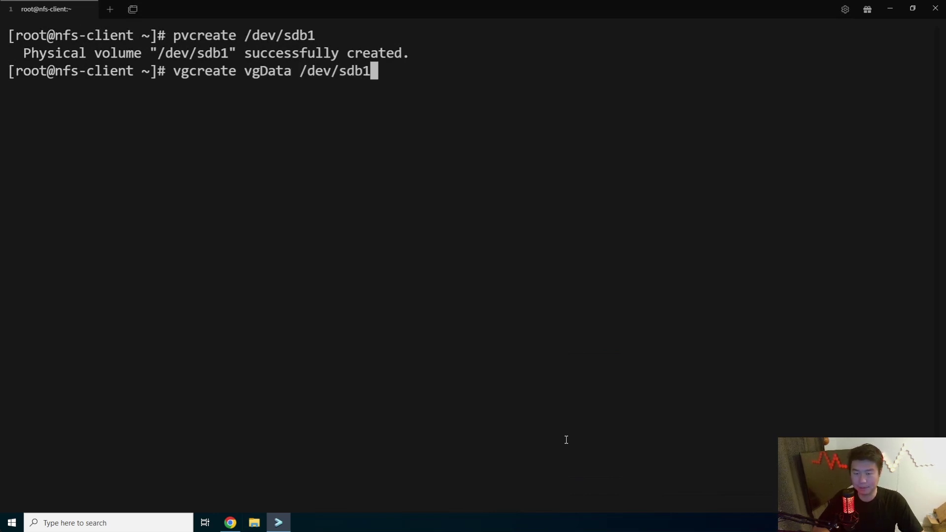
{"action": "key", "text": "Return"}
Step: Create logical volume lvData using 100%FREE of vgData
{"action": "type", "text": "lvcreate -"}
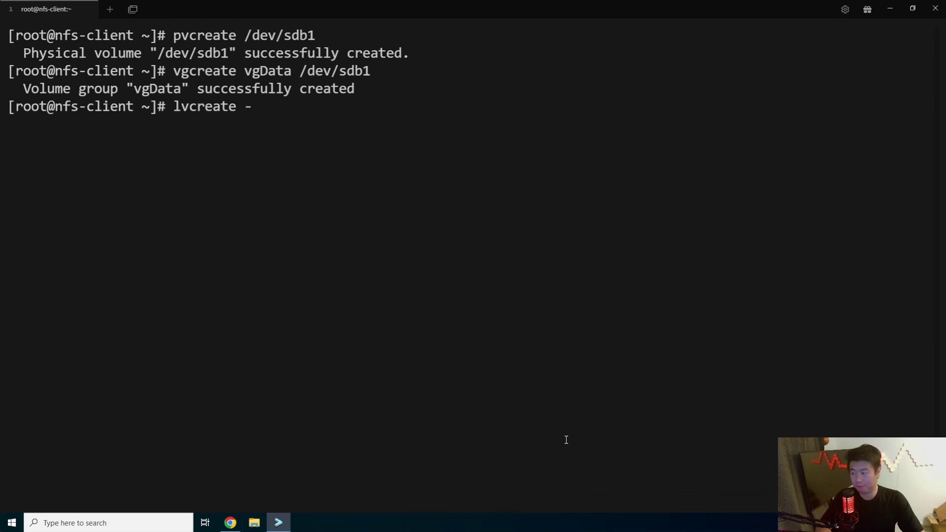
{"action": "type", "text": "-name lv"}
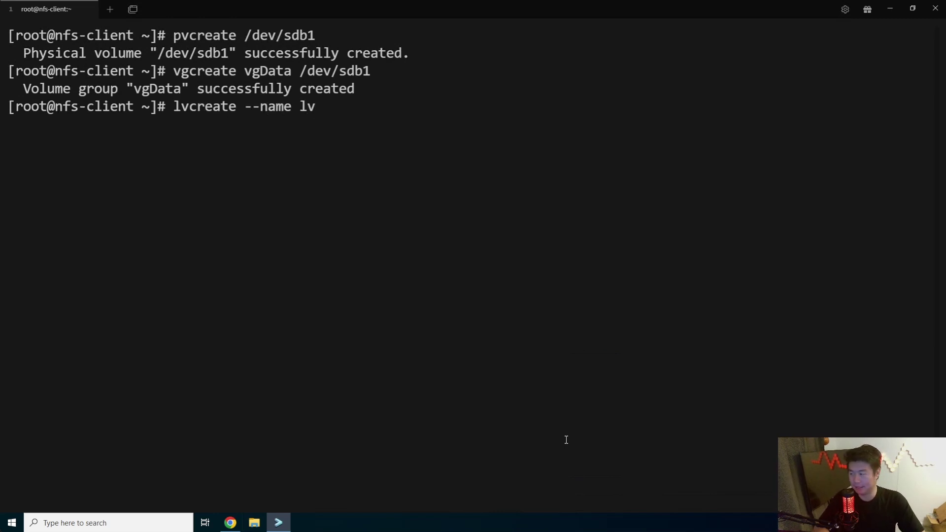
{"action": "type", "text": "Data -l "}
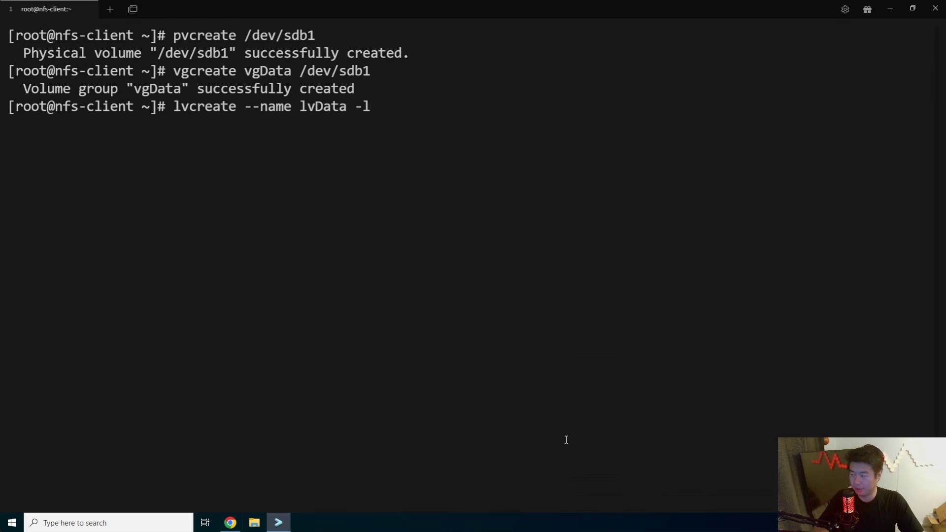
{"action": "type", "text": "100%FREE "}
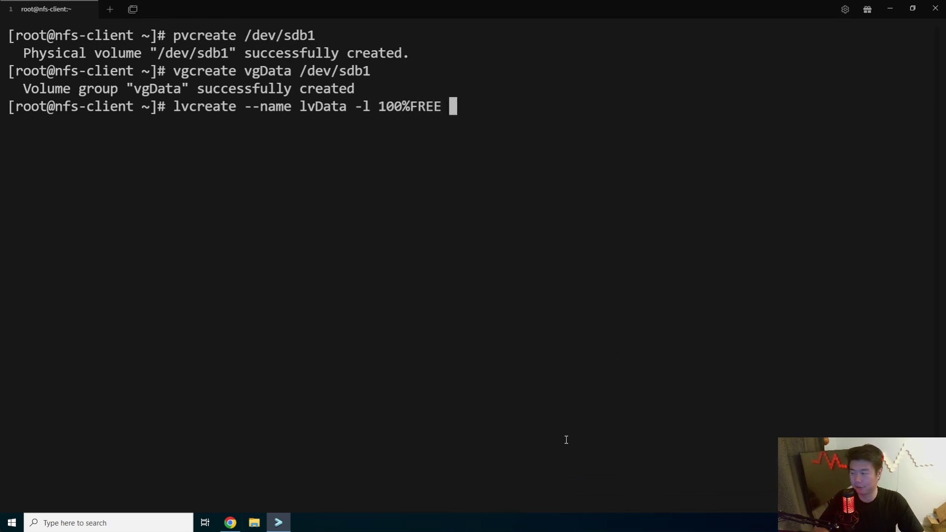
{"action": "type", "text": "vgData"}
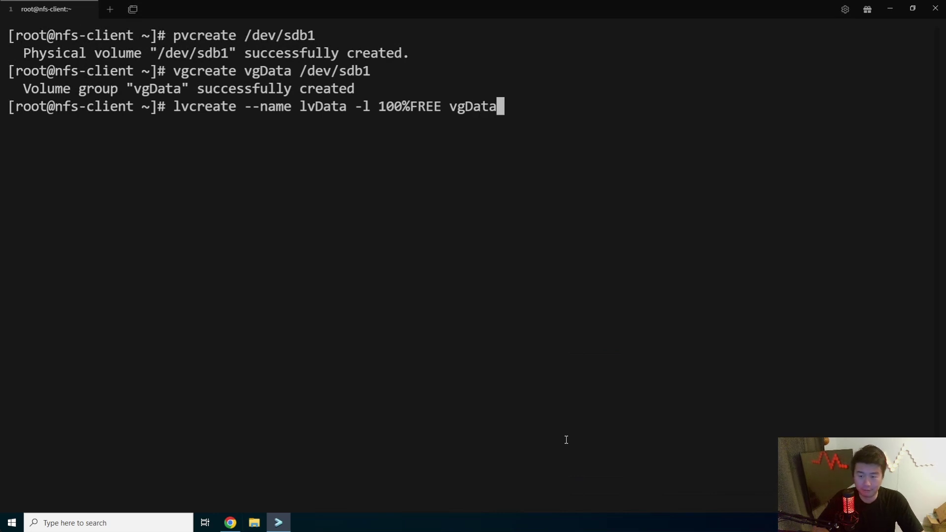
{"action": "key", "text": "Return"}
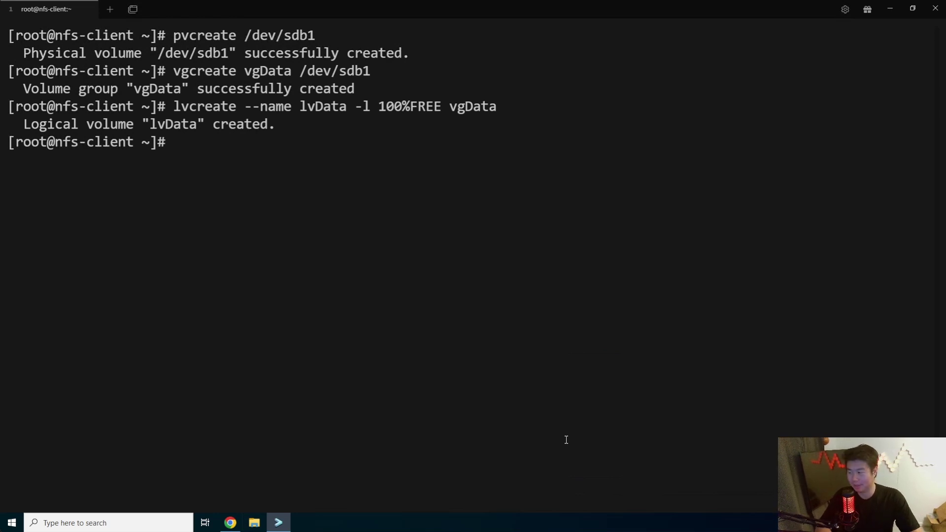
{"action": "type", "text": "mkfs.x"}
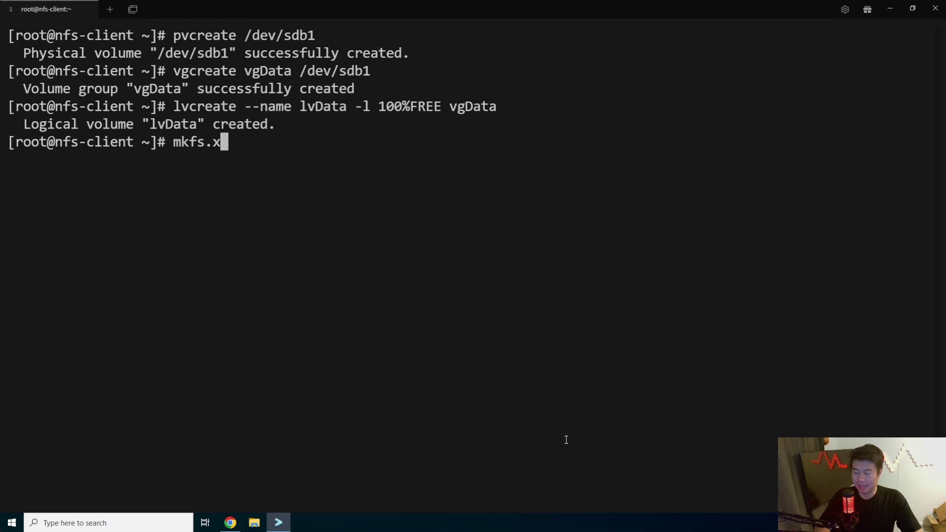
{"action": "type", "text": "fs /d"}
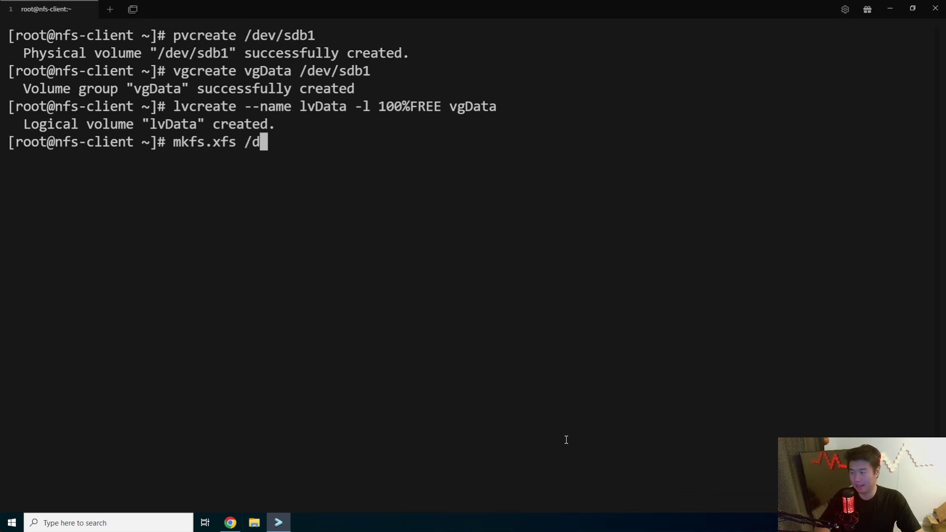
{"action": "type", "text": "ev/vgData/"}
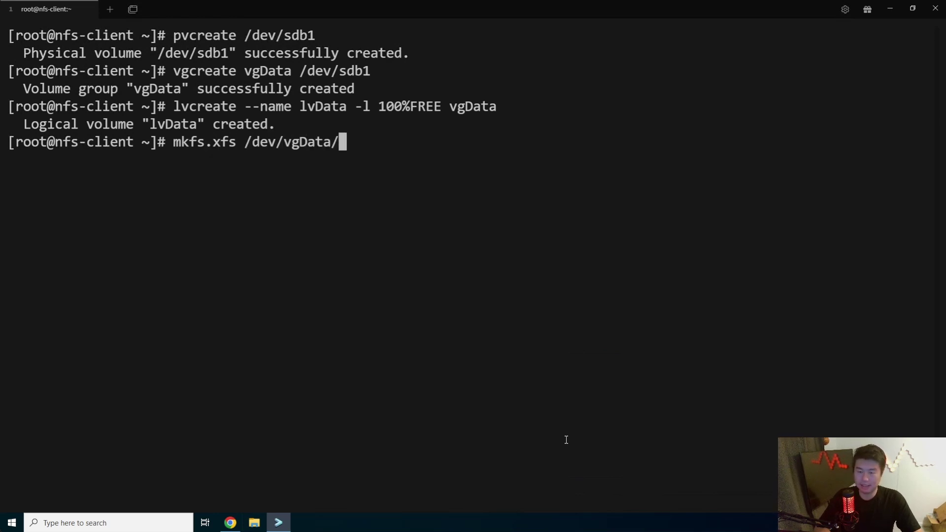
{"action": "type", "text": "lv"}
Step: Format /dev/vgData/lvData as XFS with mkfs.xfs
{"action": "key", "text": "Tab"}
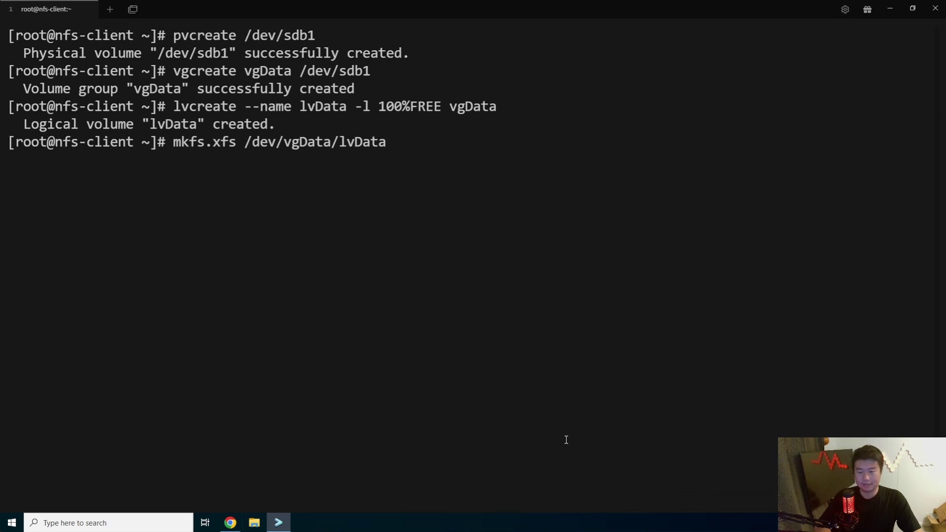
{"action": "key", "text": "Return"}
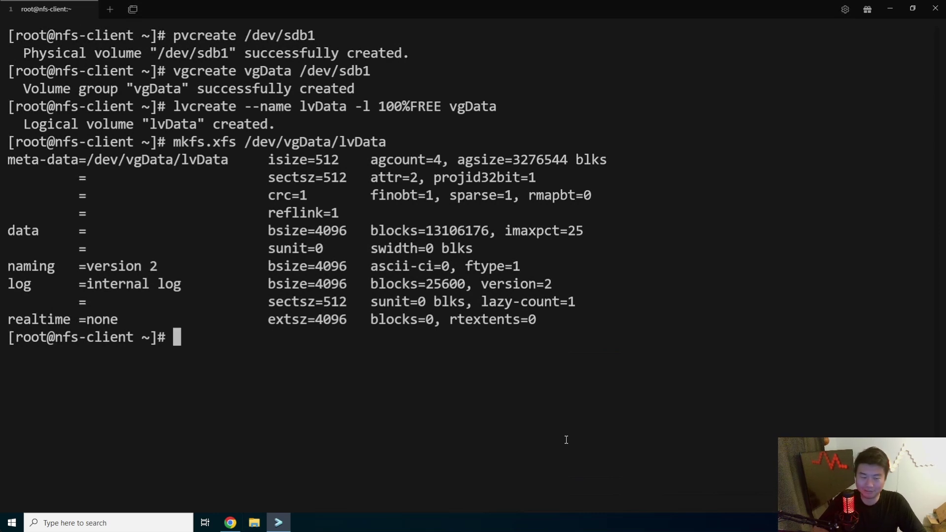
Step: Create the /data directory and mount /dev/vgData/lvData on it
{"action": "type", "text": "mkdir /"}
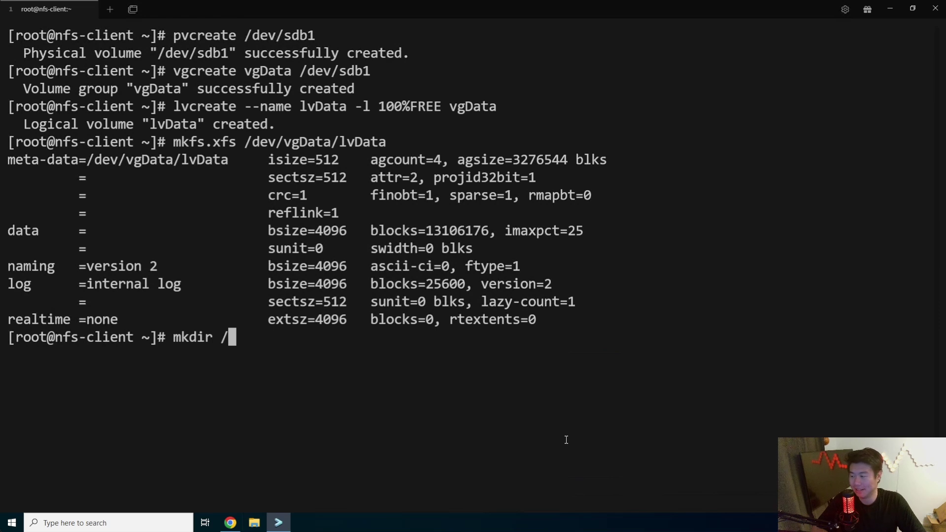
{"action": "type", "text": "data"}
{"action": "key", "text": "Return"}
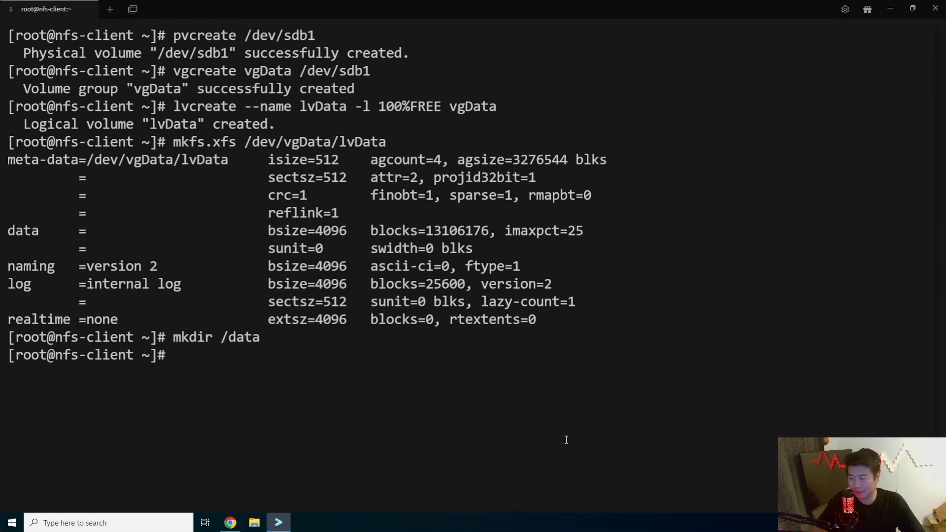
{"action": "type", "text": "mount /dev/"}
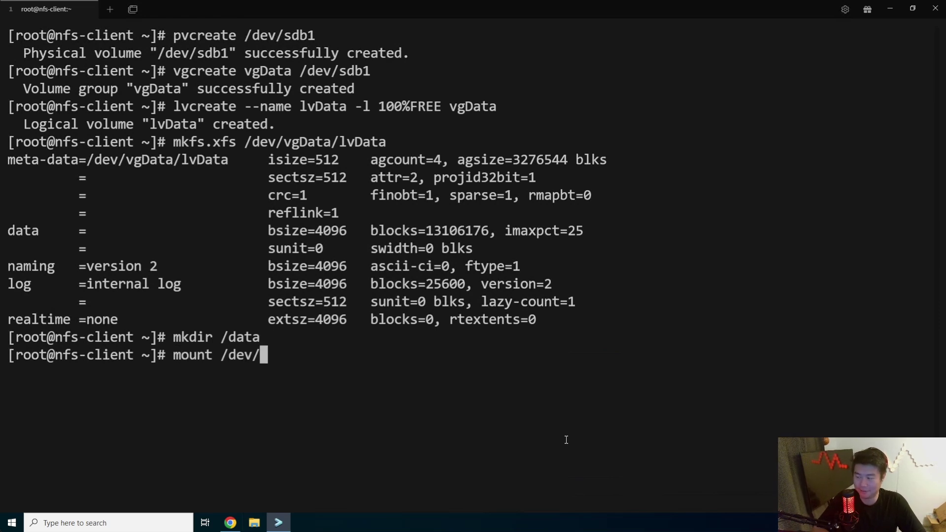
{"action": "type", "text": "vg"}
{"action": "type", "text": "vv"}
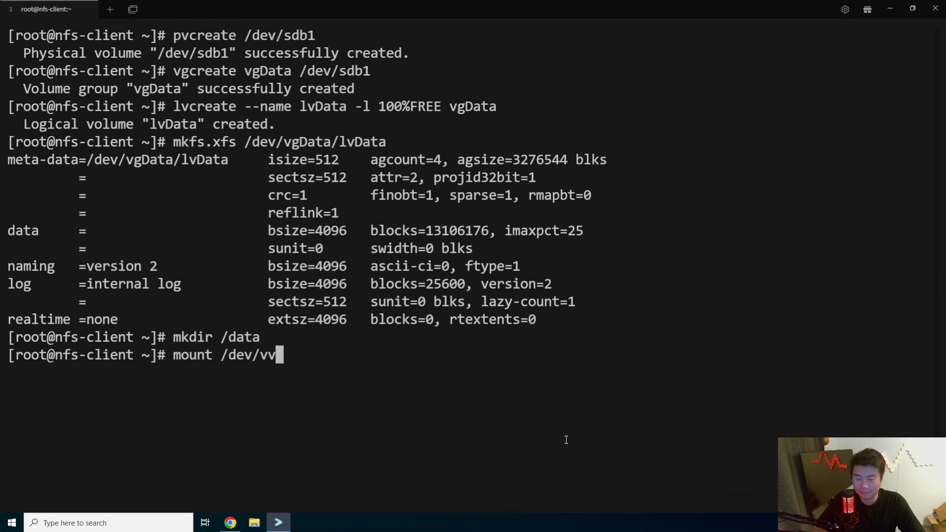
{"action": "key", "text": "Tab"}
{"action": "type", "text": "lv"}
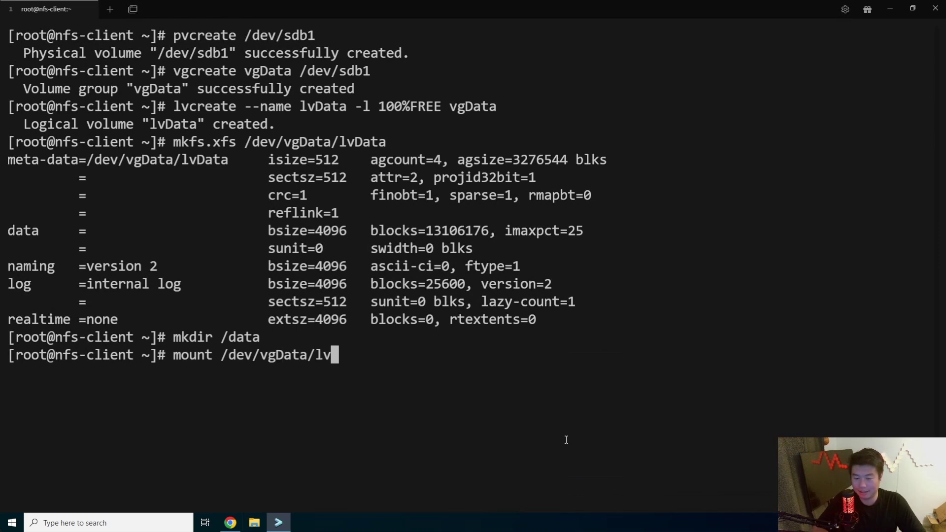
{"action": "key", "text": "Tab"}
{"action": "type", "text": "/data"}
{"action": "key", "text": "Return"}
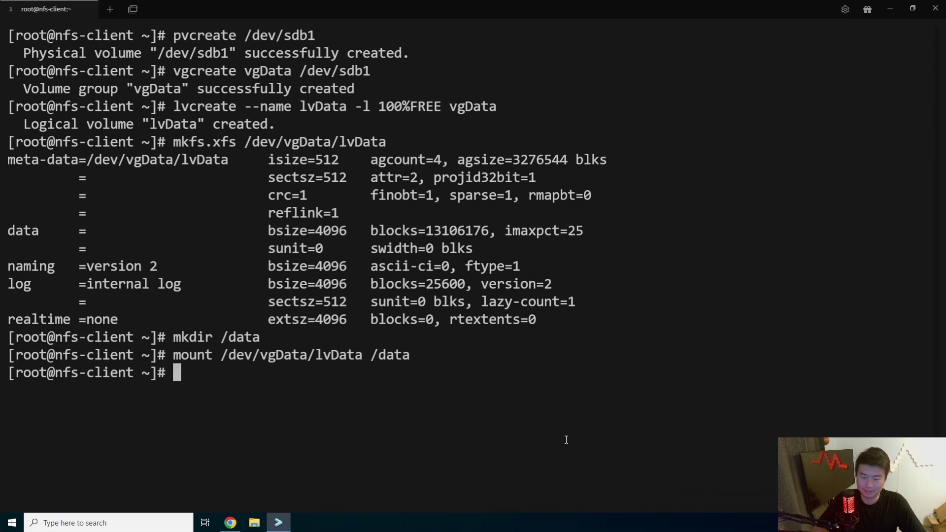
Step: Run df -h and confirm lvData is mounted at /data, 50G with 1% used
{"action": "type", "text": "df -0h"}
{"action": "key", "text": "BackSpace"}
{"action": "key", "text": "BackSpace"}
{"action": "type", "text": "h"}
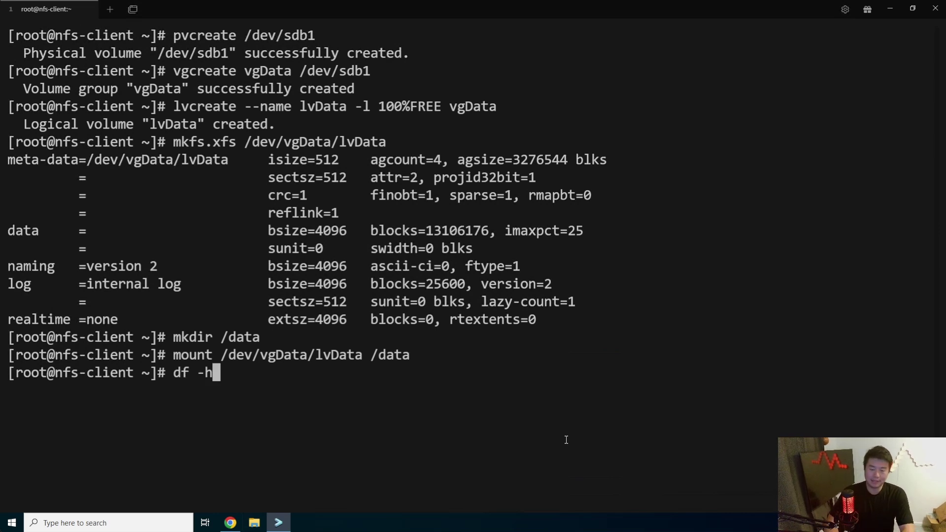
{"action": "key", "text": "Return"}
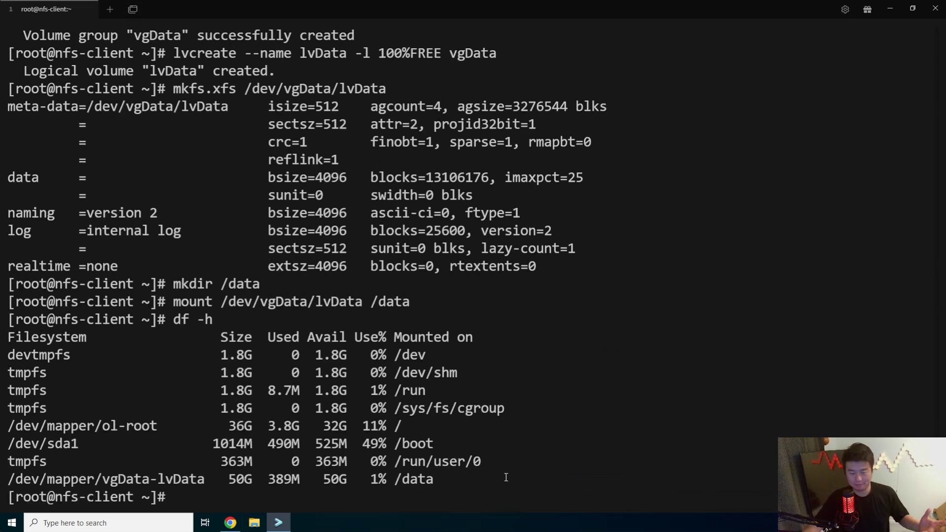
{"action": "left_click_drag", "start_coordinate": [506, 478], "coordinate": [8, 481]}
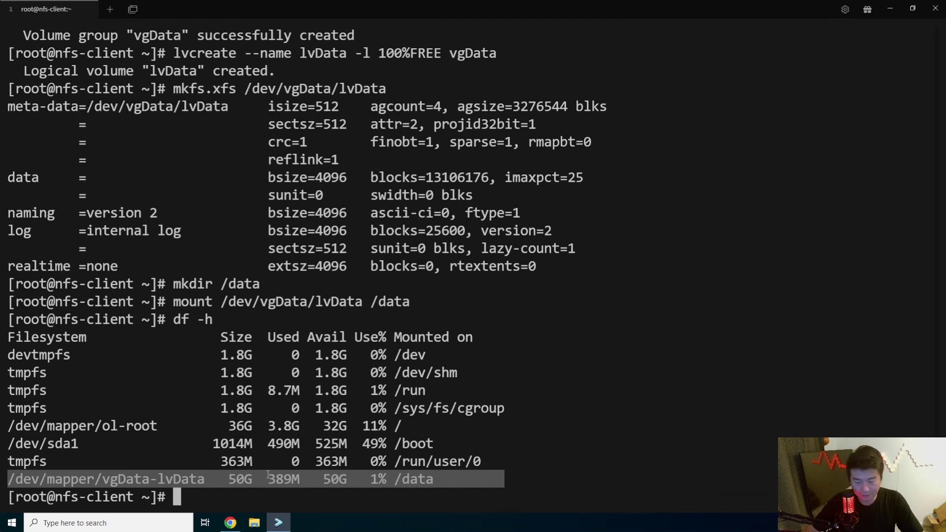
{"action": "left_click", "coordinate": [179, 478]}
{"action": "double_click", "coordinate": [253, 481]}
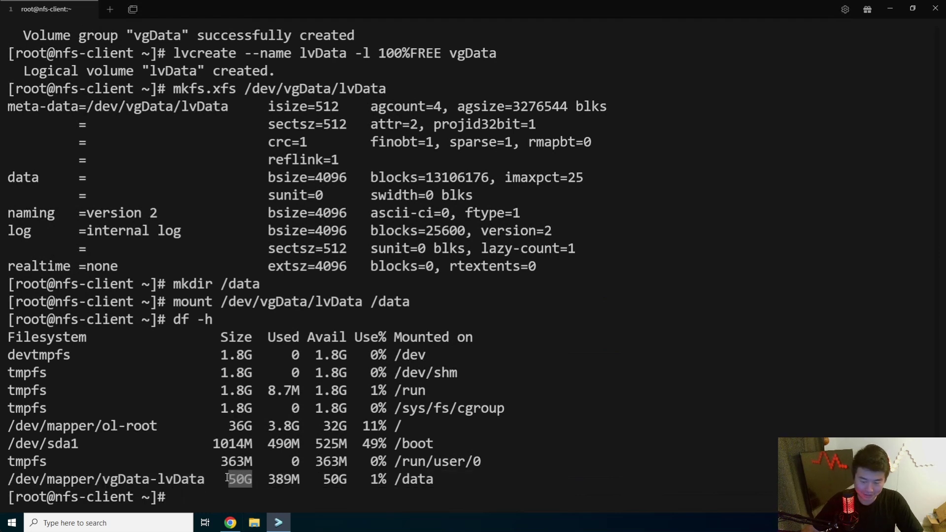
{"action": "left_click_drag", "start_coordinate": [426, 479], "coordinate": [323, 479]}
{"action": "left_click_drag", "start_coordinate": [253, 480], "coordinate": [253, 480]}
{"action": "left_click", "coordinate": [489, 464]}
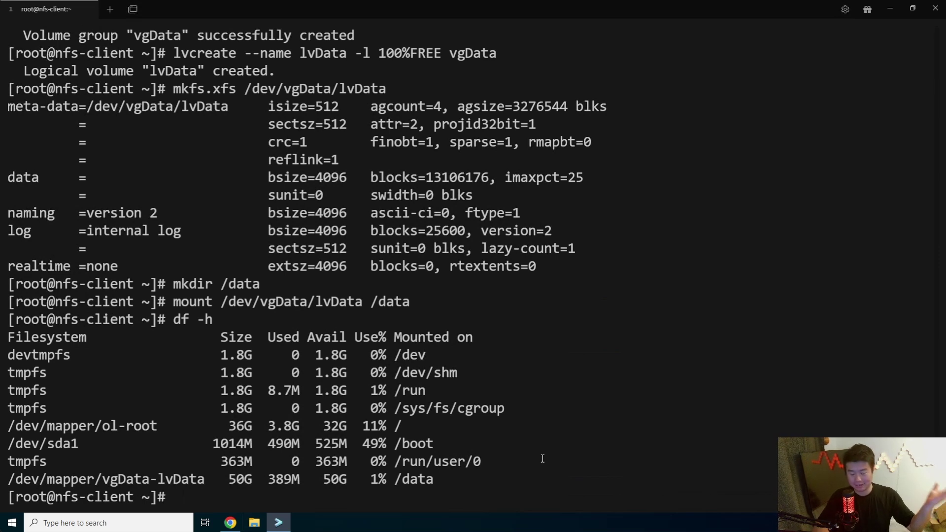
Step: Unmount /data and open /etc/fstab in vi
{"action": "type", "text": "umo"}
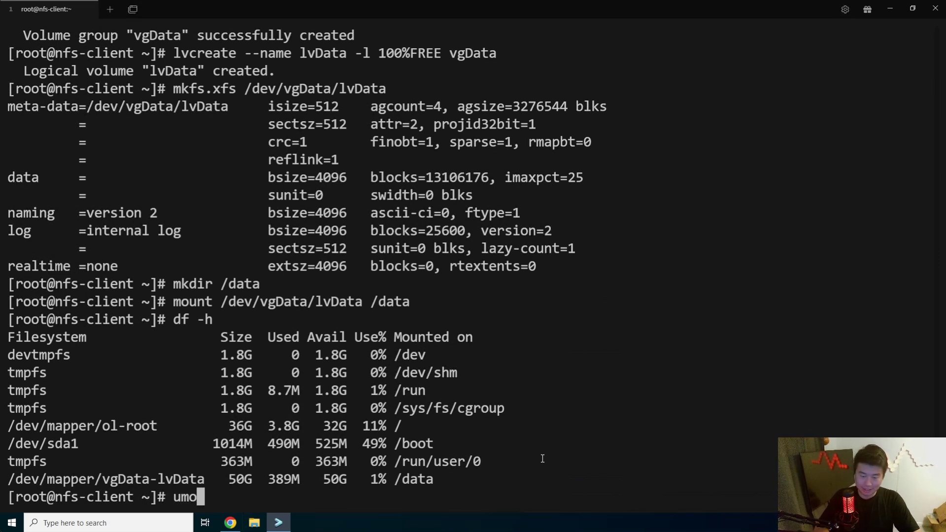
{"action": "type", "text": "unt /data"}
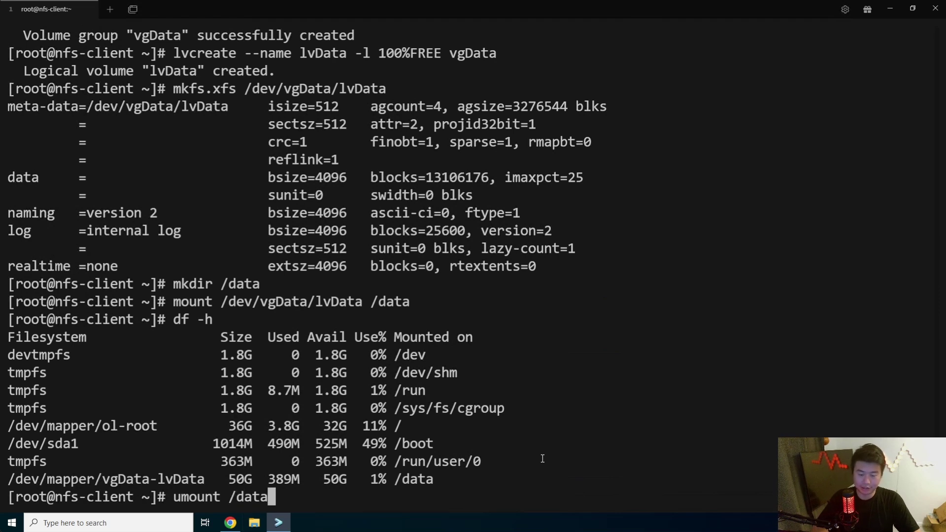
{"action": "key", "text": "Return"}
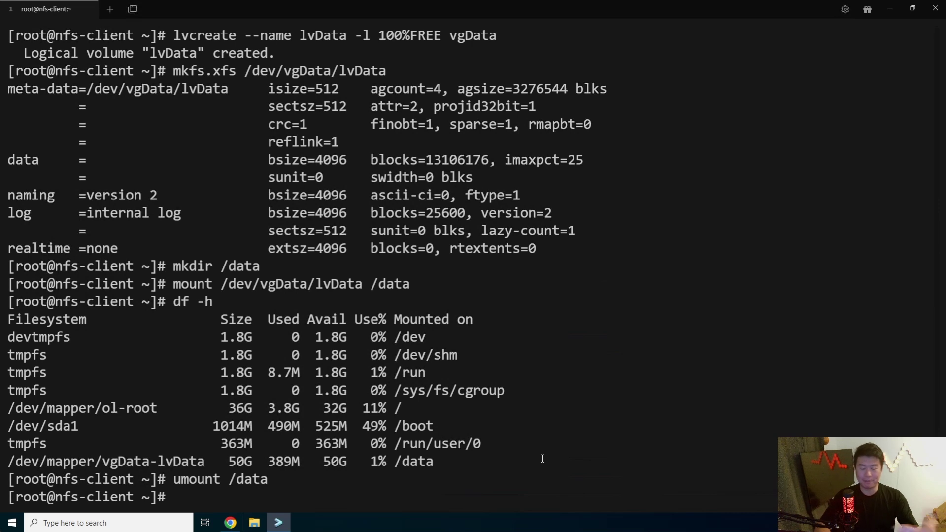
{"action": "type", "text": "vi /etc/fstab"}
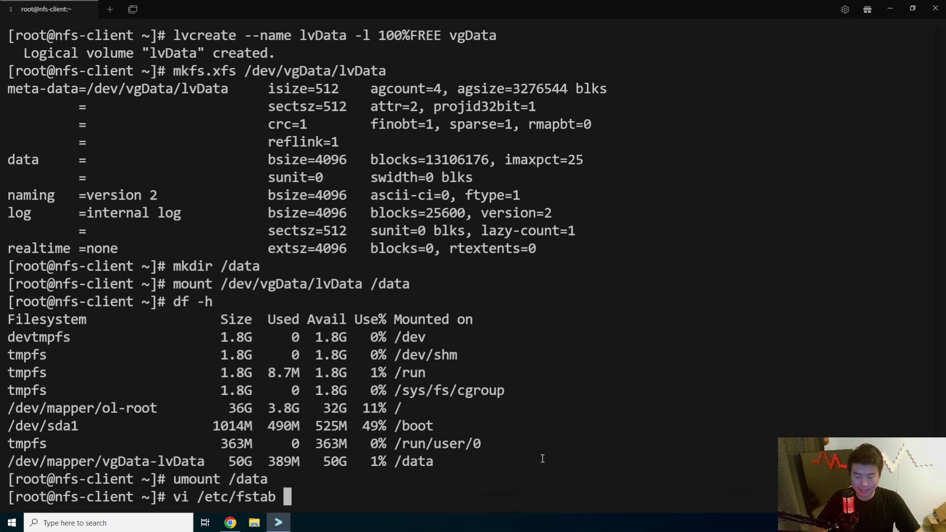
{"action": "key", "text": "ctrl+l"}
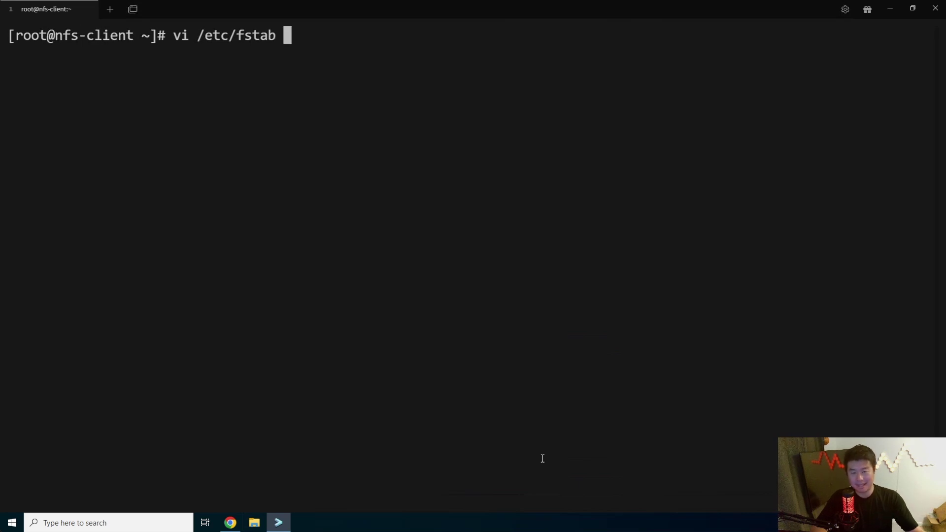
{"action": "key", "text": "Return"}
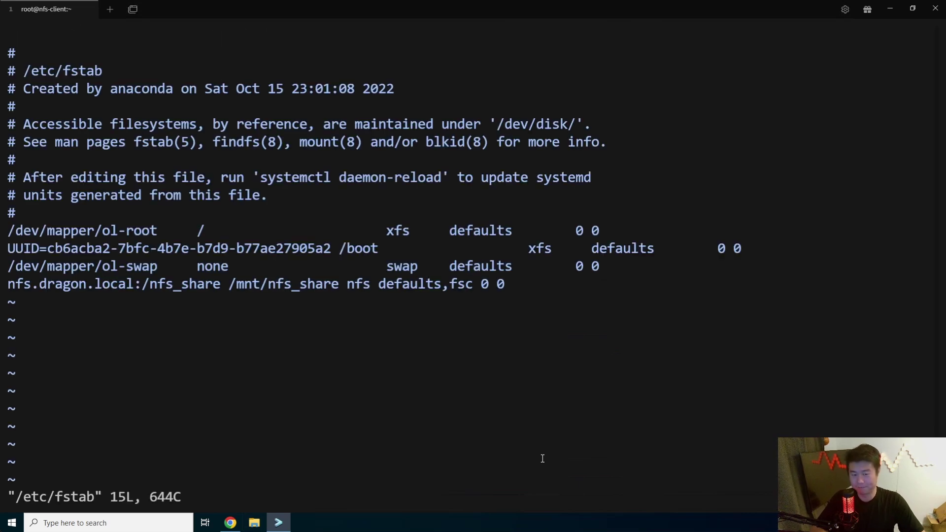
Step: Add the line '/dev/vgData/lvData /data xfs defaults 0 0' below the nfs entry in /etc/fstab
{"action": "key", "text": "o"}
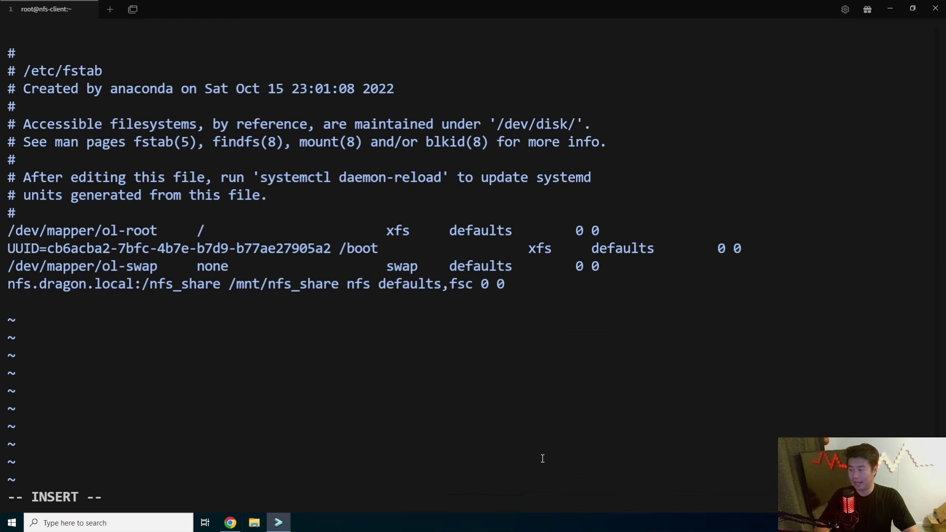
{"action": "type", "text": "/"}
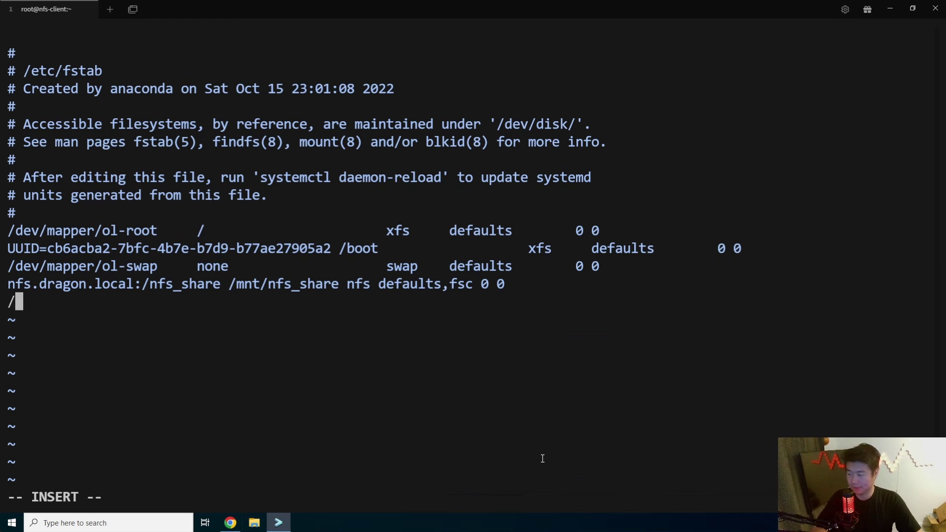
{"action": "type", "text": "dev/v"}
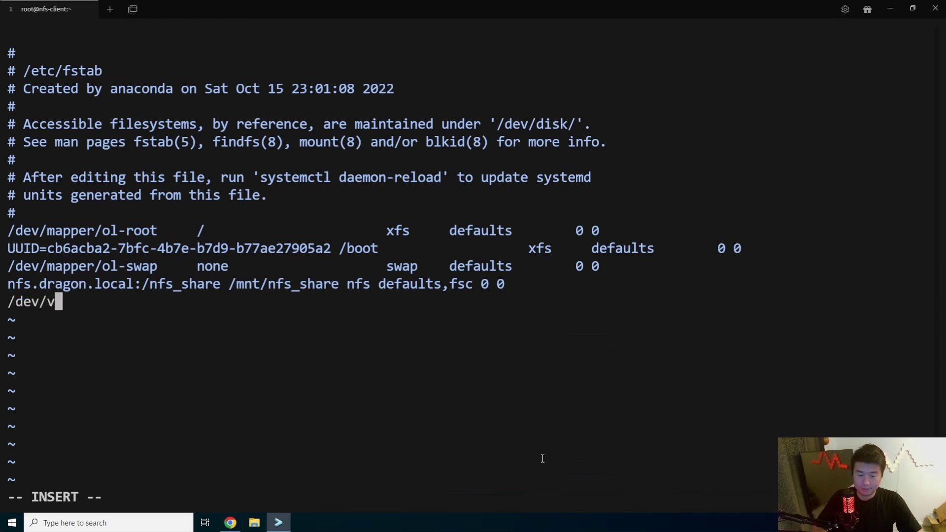
{"action": "type", "text": "gData/"}
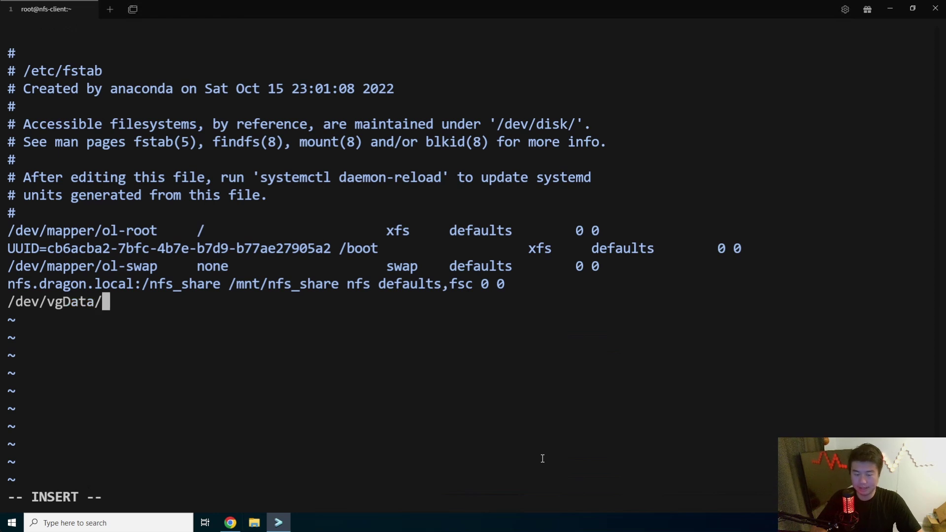
{"action": "type", "text": "lvData "}
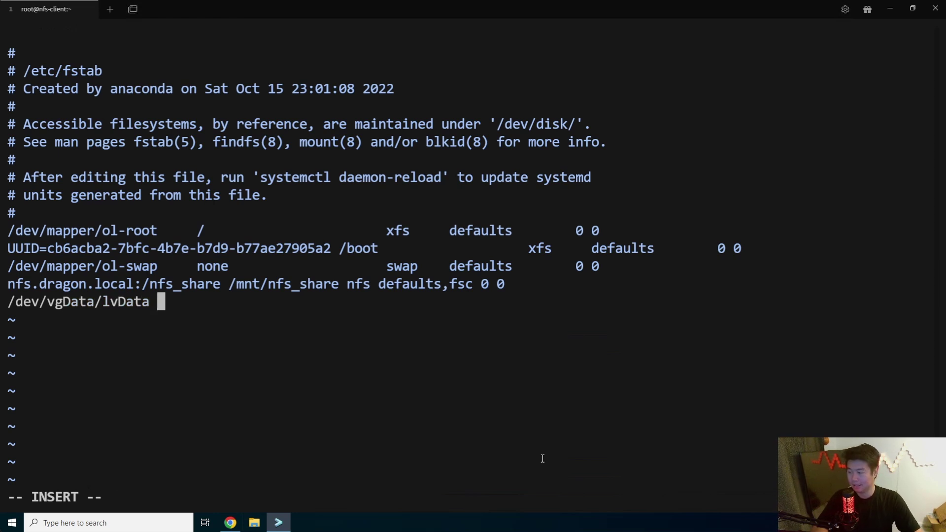
{"action": "type", "text": "/data "}
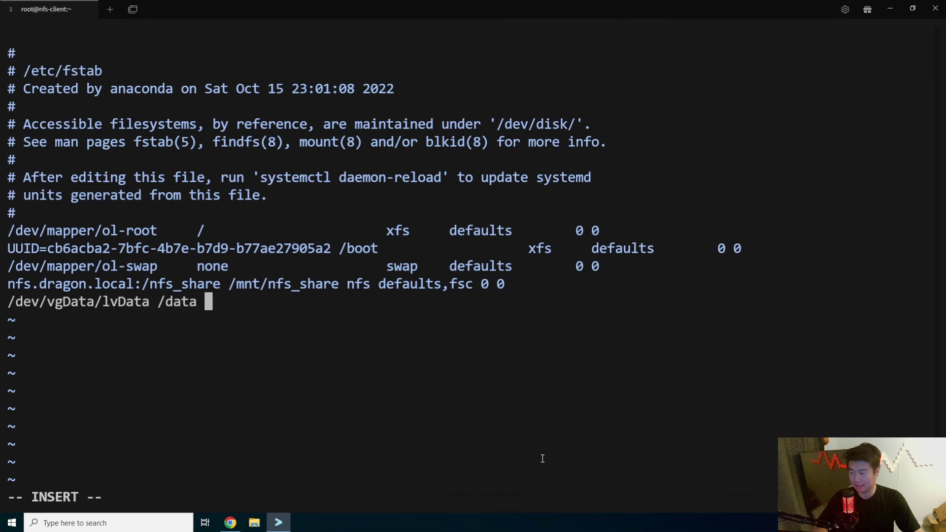
{"action": "type", "text": "xfs "}
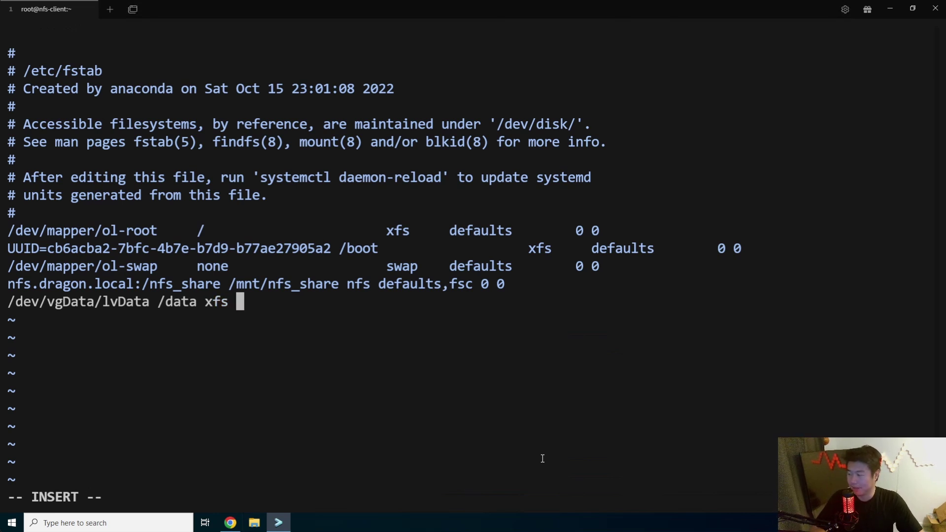
{"action": "type", "text": "defaults"}
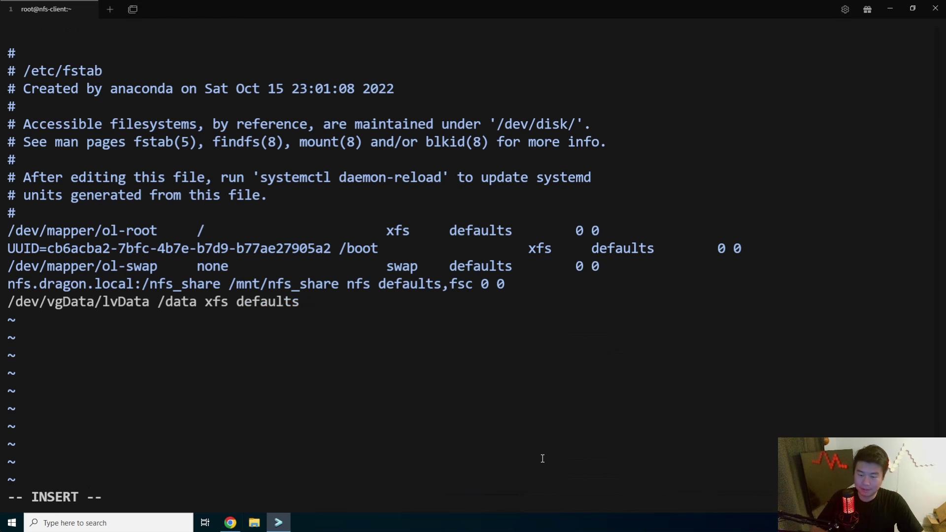
{"action": "type", "text": " 0 0"}
{"action": "key", "text": "Escape"}
Step: Save /etc/fstab, run systemctl daemon-reload, and try mount -a, interrupting it when it hangs
{"action": "type", "text": ":wq"}
{"action": "key", "text": "Return"}
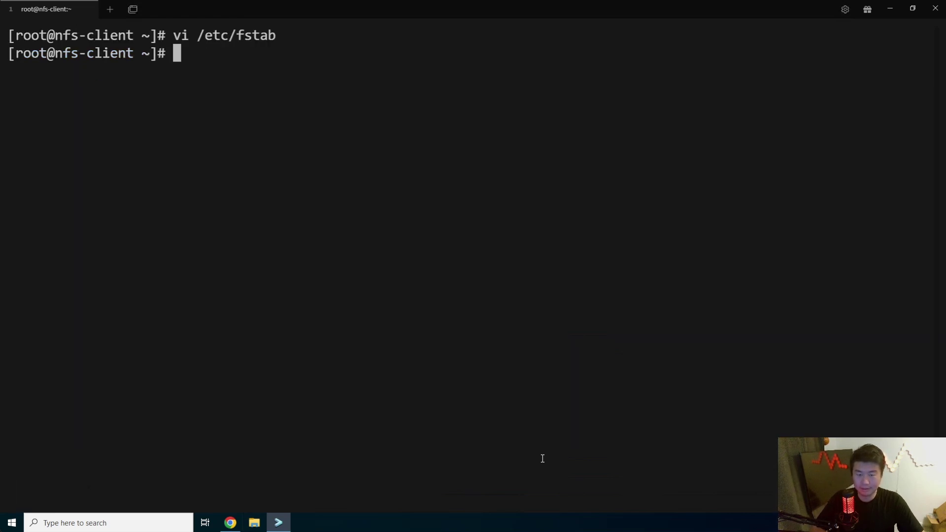
{"action": "type", "text": "systemctl "}
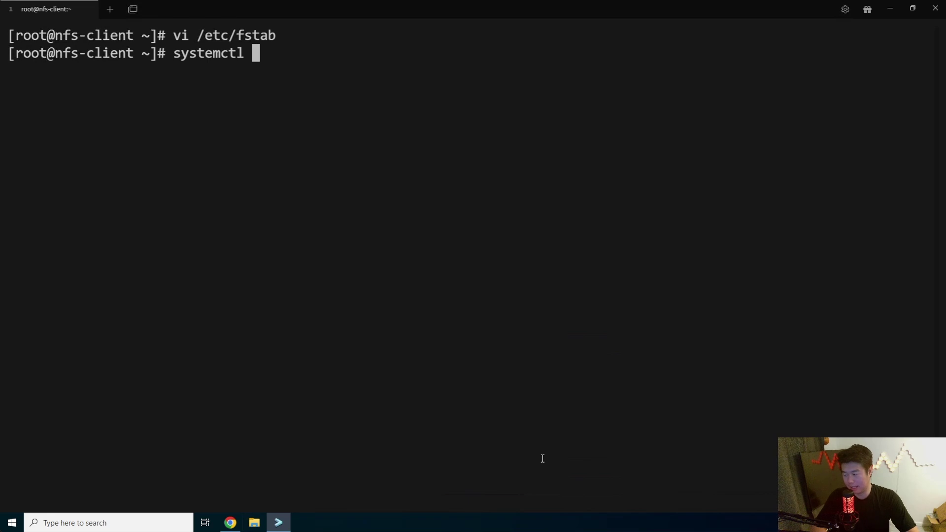
{"action": "type", "text": "daemon-reload"}
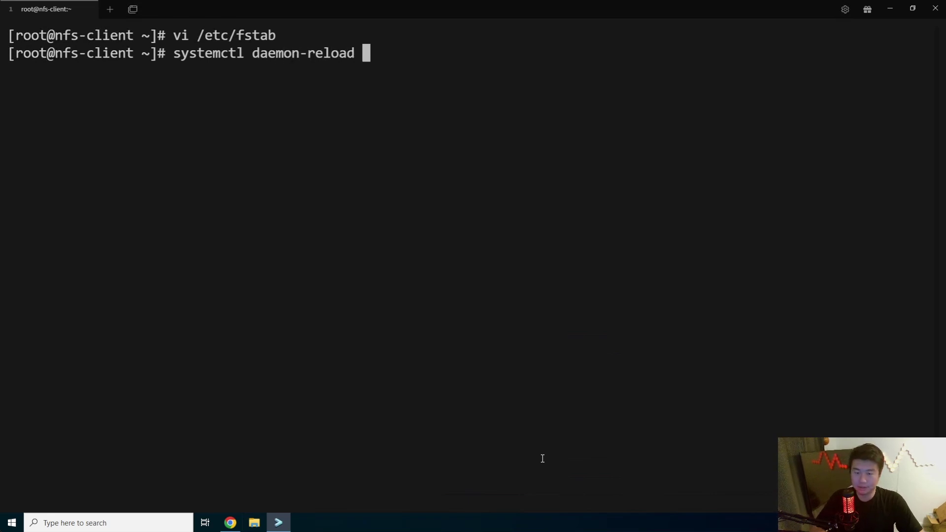
{"action": "key", "text": "Return"}
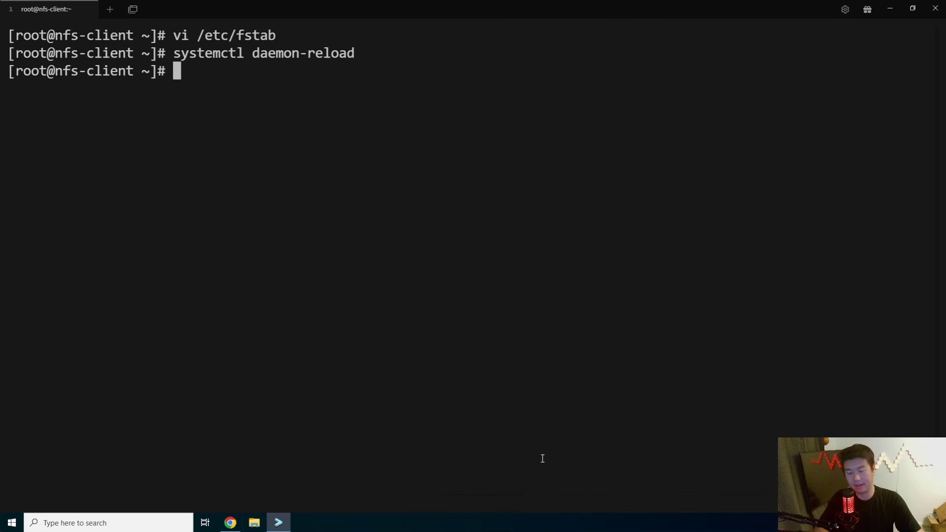
{"action": "type", "text": "mount -a"}
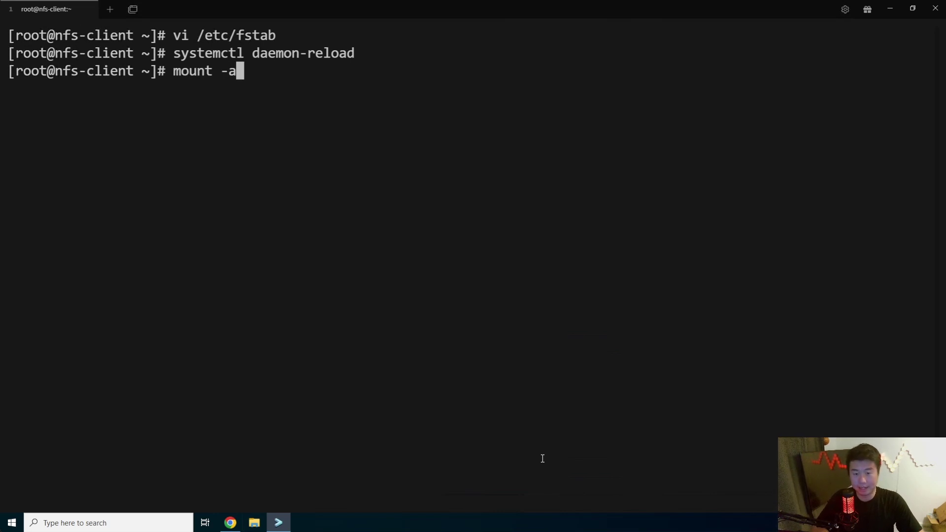
{"action": "key", "text": "Return"}
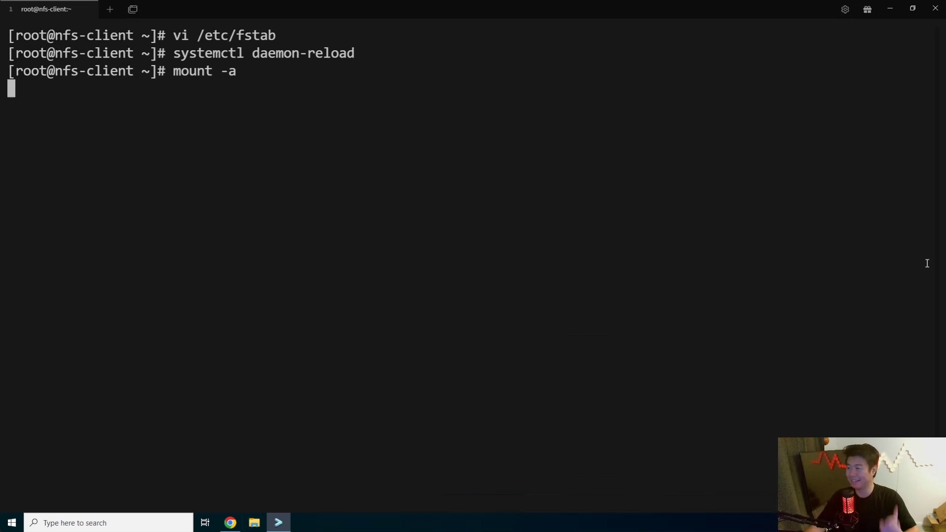
{"action": "key", "text": "ctrl+c"}
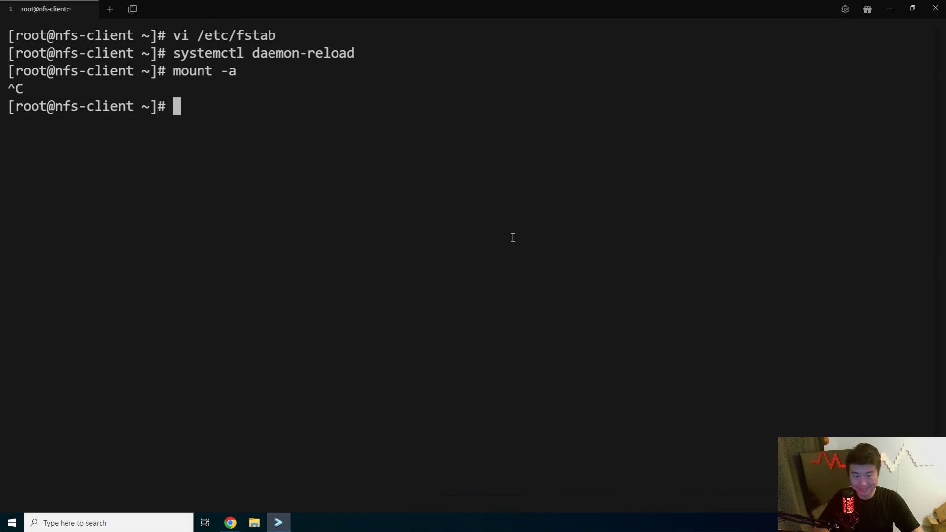
Step: Comment out the nfs_share line in /etc/fstab with # and save the file
{"action": "type", "text": "vi /etc/fs"}
{"action": "key", "text": "Tab"}
{"action": "key", "text": "Return"}
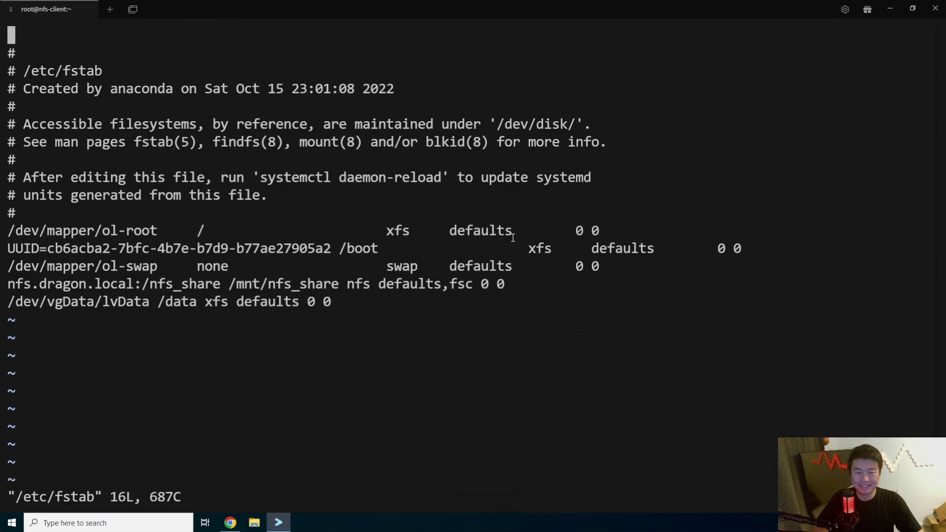
{"action": "key", "text": "Down"}
{"action": "key", "text": "Down"}
{"action": "key", "text": "Down"}
{"action": "key", "text": "Down"}
{"action": "key", "text": "Down"}
{"action": "key", "text": "Down"}
{"action": "key", "text": "Down"}
{"action": "key", "text": "Down"}
{"action": "key", "text": "Down"}
{"action": "key", "text": "Down"}
{"action": "key", "text": "Down"}
{"action": "key", "text": "Down"}
{"action": "key", "text": "Down"}
{"action": "key", "text": "Down"}
{"action": "key", "text": "Down"}
{"action": "key", "text": "Up"}
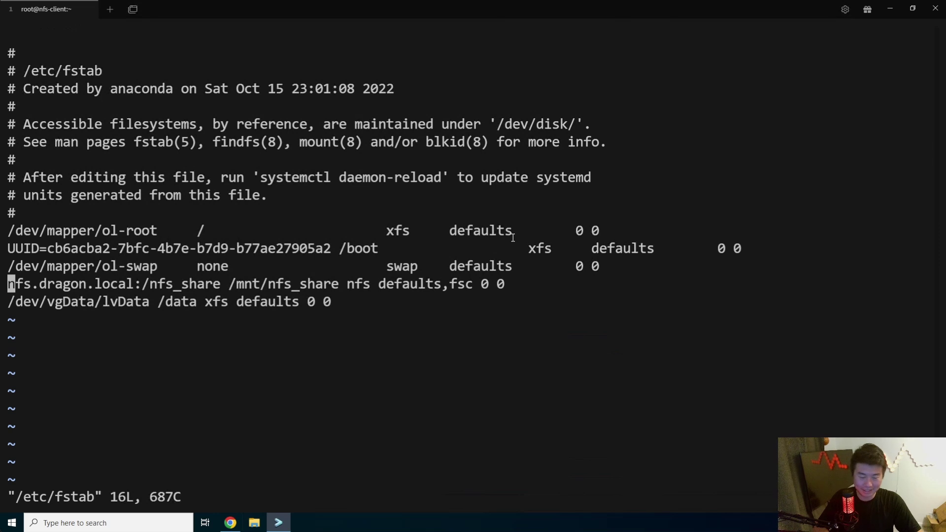
{"action": "type", "text": "i#"}
{"action": "key", "text": "Escape"}
{"action": "type", "text": ":wq"}
{"action": "key", "text": "Return"}
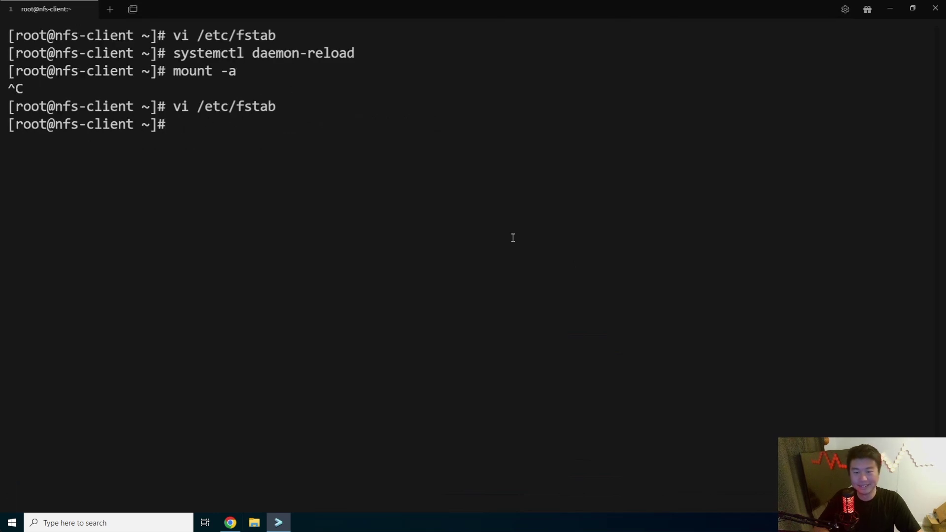
{"action": "key", "text": "ctrl+l"}
Step: Run systemctl daemon-reload and mount -a to mount all /etc/fstab entries
{"action": "type", "text": "systemctl "}
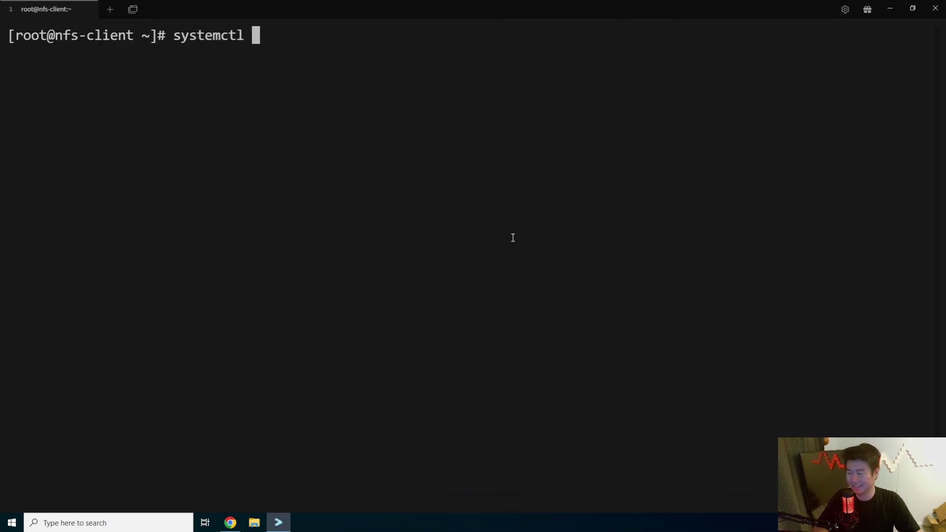
{"action": "type", "text": "daemon-reload"}
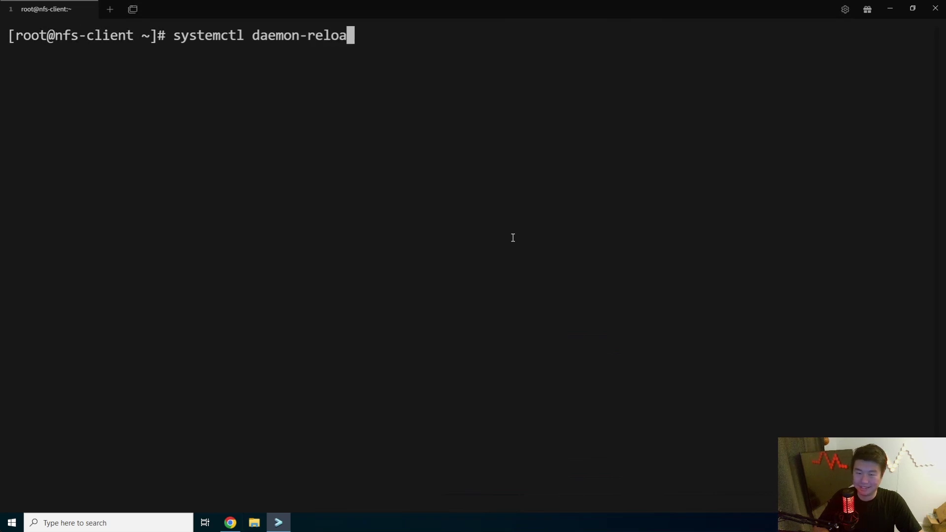
{"action": "key", "text": "Return"}
{"action": "type", "text": "mount -a"}
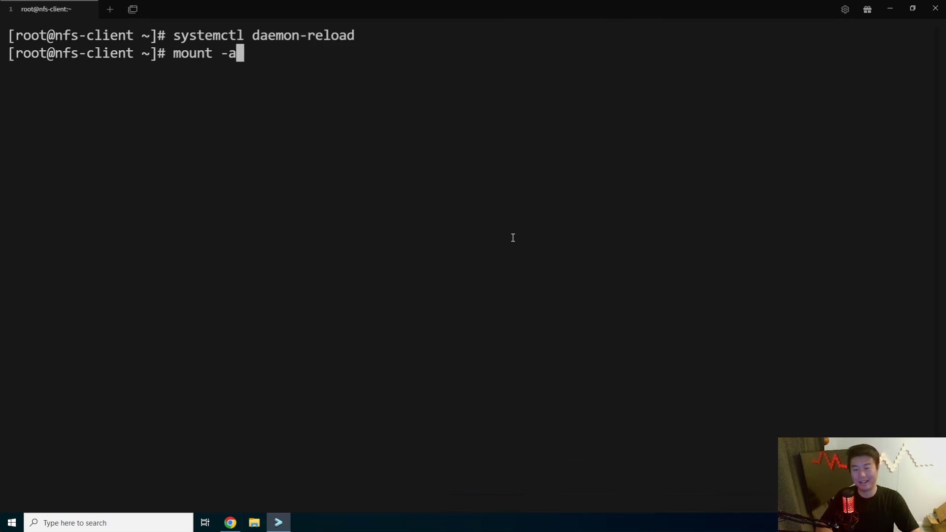
{"action": "key", "text": "Return"}
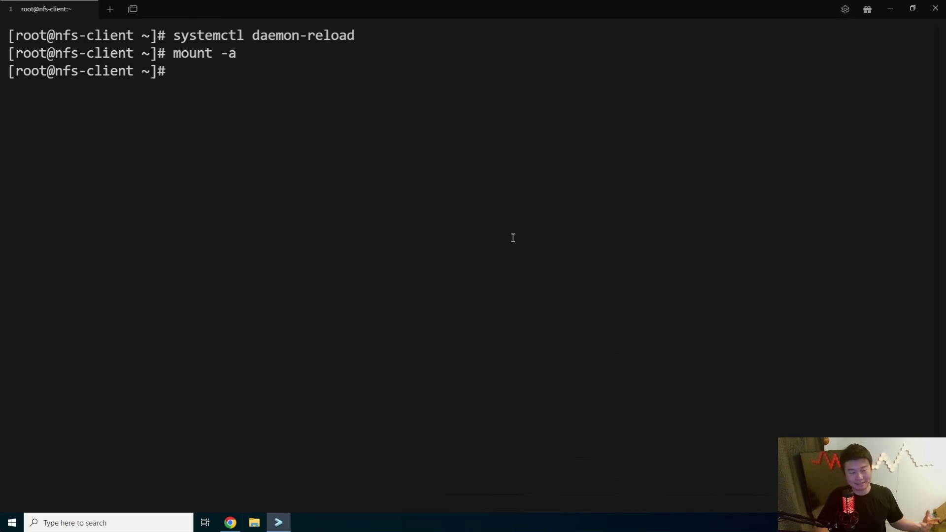
Step: Confirm with df -h that vgData-lvData is mounted at /data, 50G with 1% used
{"action": "type", "text": "df -h"}
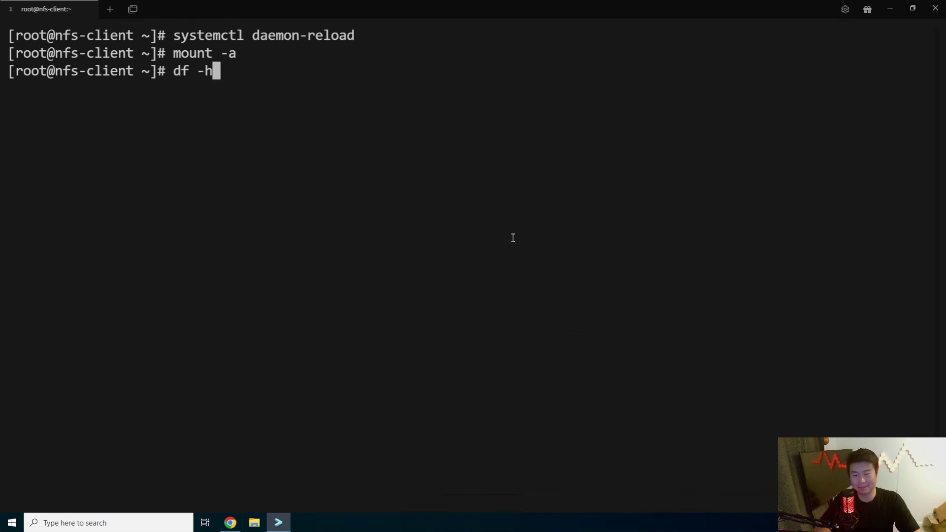
{"action": "key", "text": "Return"}
{"action": "left_click_drag", "start_coordinate": [457, 230], "coordinate": [204, 230]}
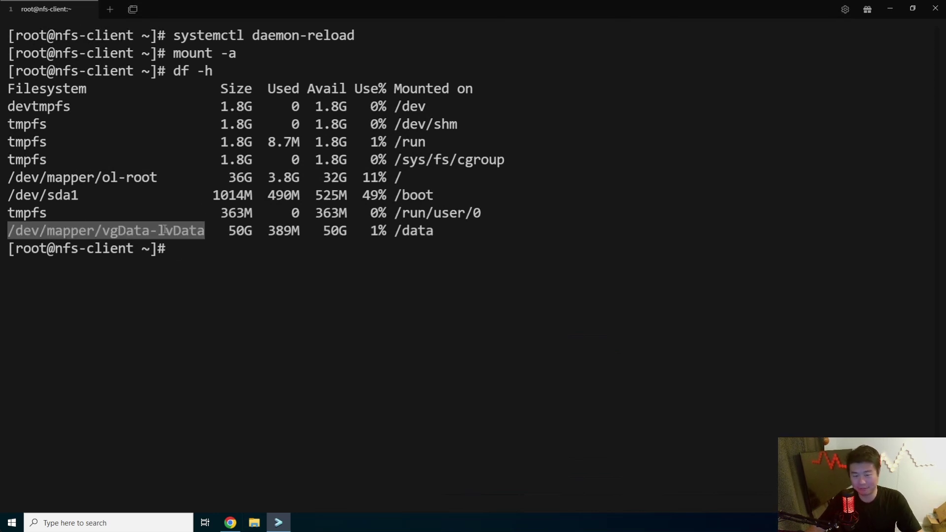
{"action": "left_click_drag", "start_coordinate": [446, 235], "coordinate": [8, 230]}
{"action": "left_click", "coordinate": [416, 297]}
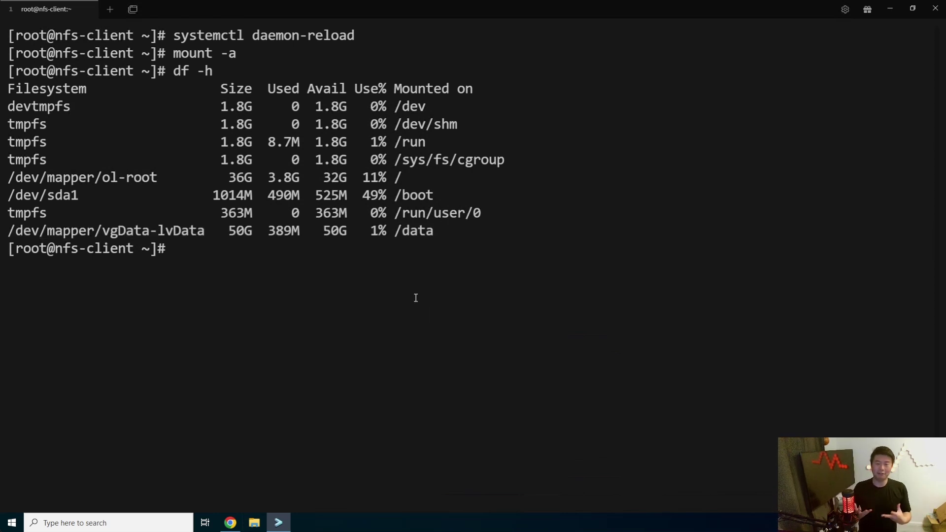